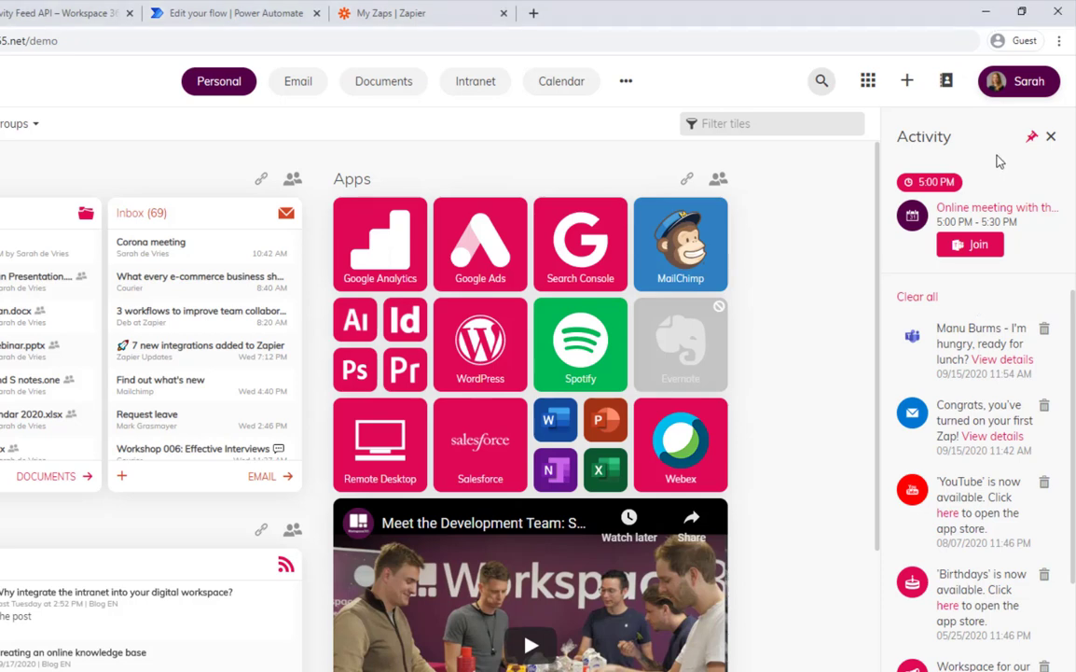
Open the Workspace 365 API settings page from the account menu's settings.
{"action": "left_click", "coordinate": [1030, 83]}
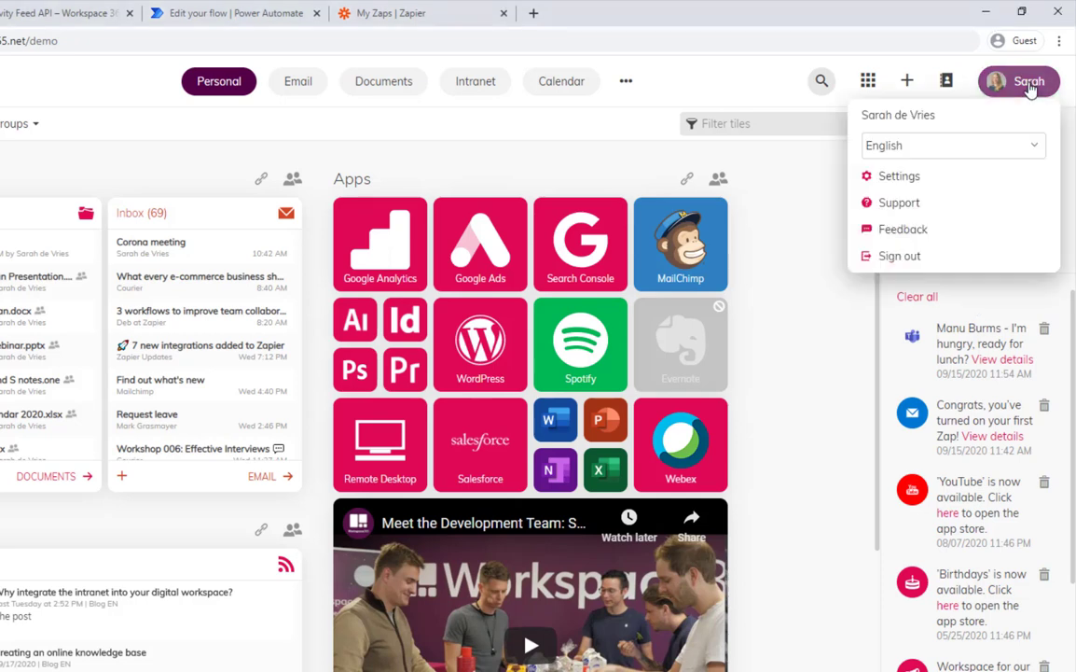
{"action": "left_click", "coordinate": [901, 175]}
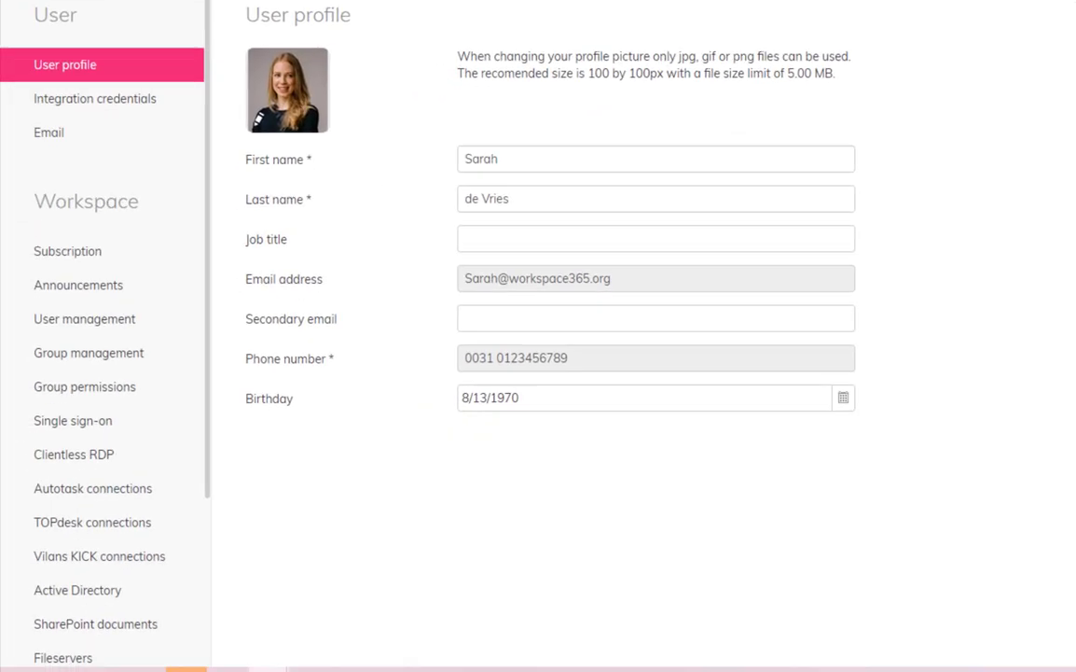
{"action": "scroll", "coordinate": [149, 522], "scroll_direction": "down", "scroll_amount": 2}
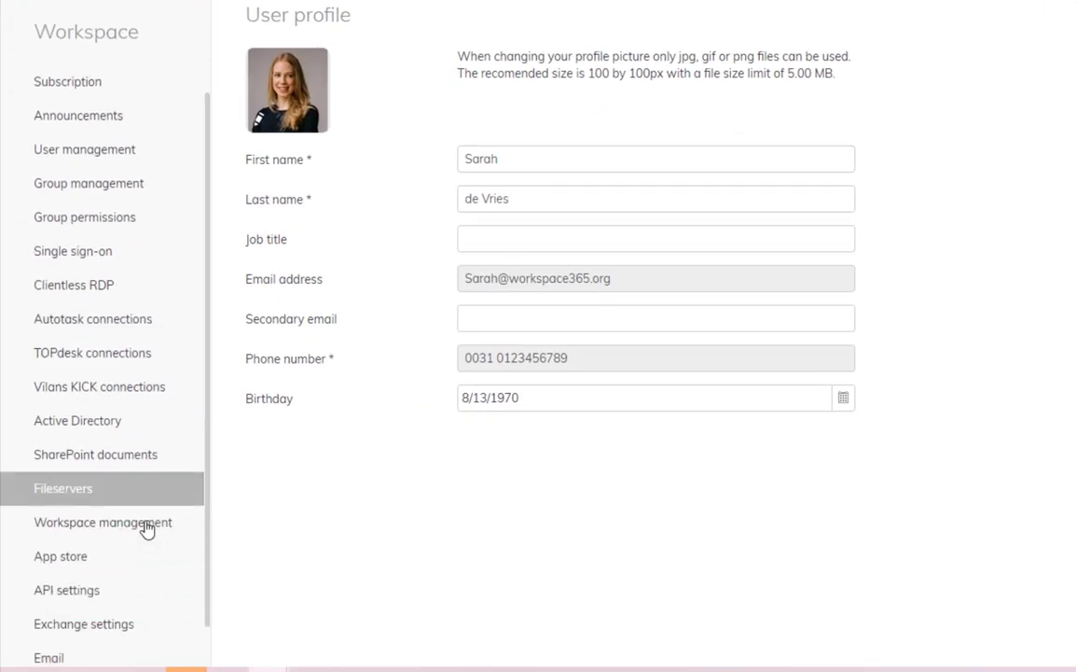
{"action": "left_click", "coordinate": [62, 598]}
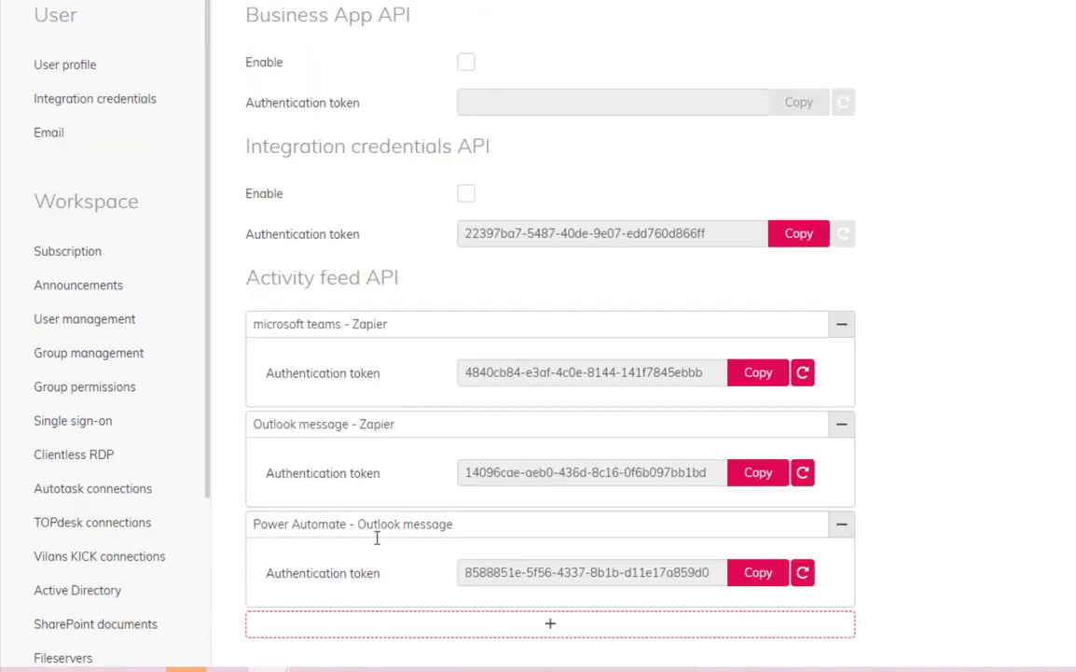
Add an Activity feed API entry named 'Corona email' and save it.
{"action": "left_click", "coordinate": [565, 625]}
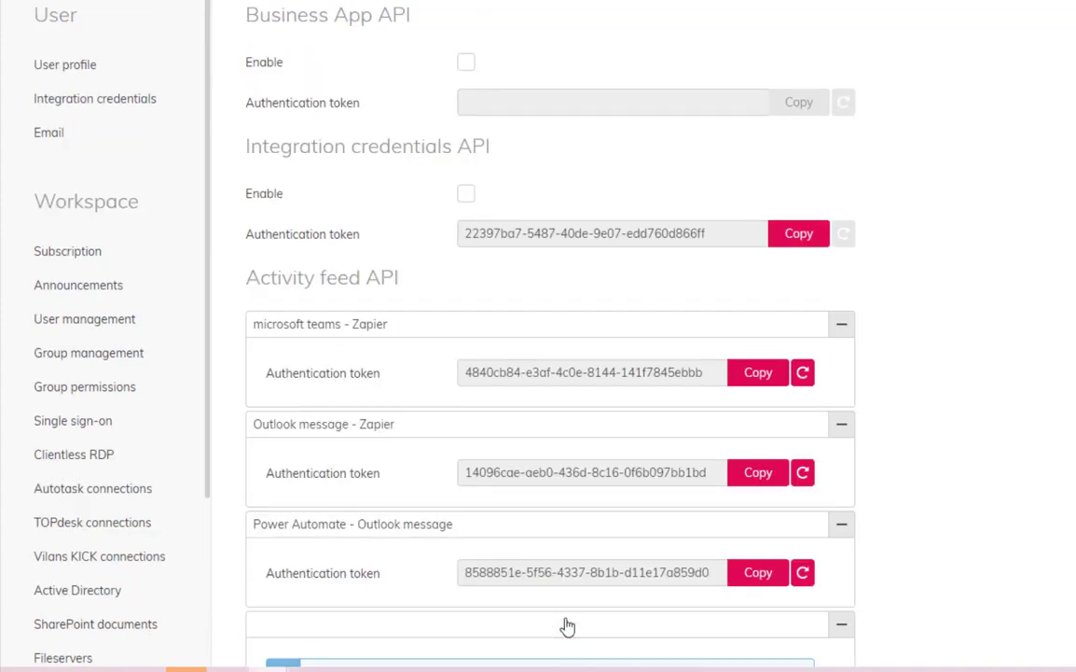
{"action": "scroll", "coordinate": [558, 618], "scroll_direction": "down", "scroll_amount": 3}
{"action": "left_click", "coordinate": [348, 473]}
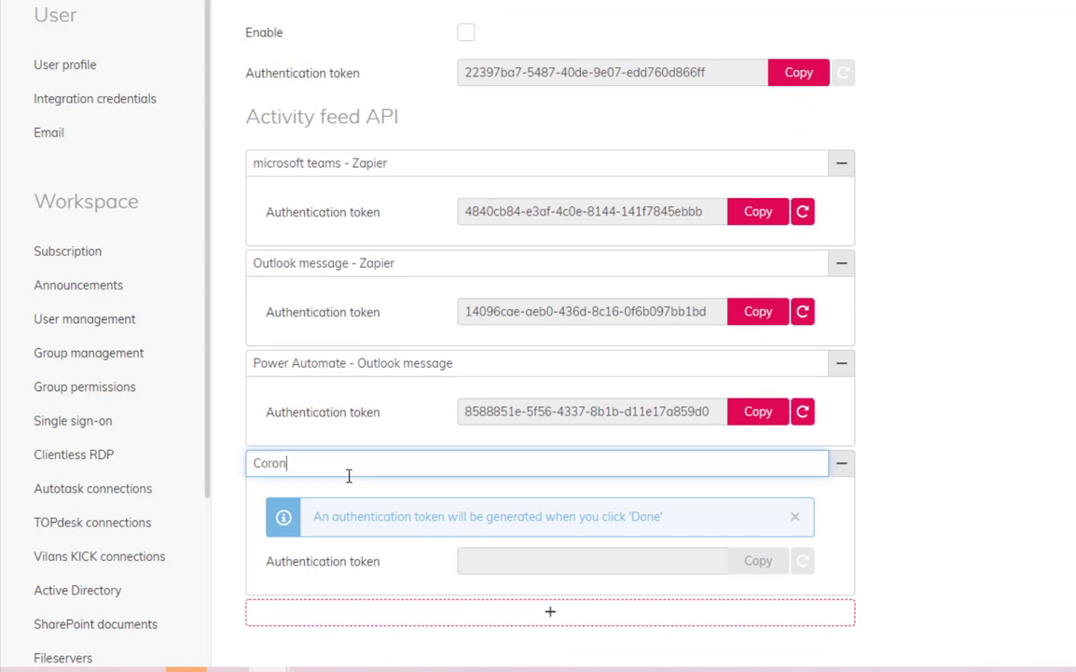
{"action": "type", "text": "Corona email"}
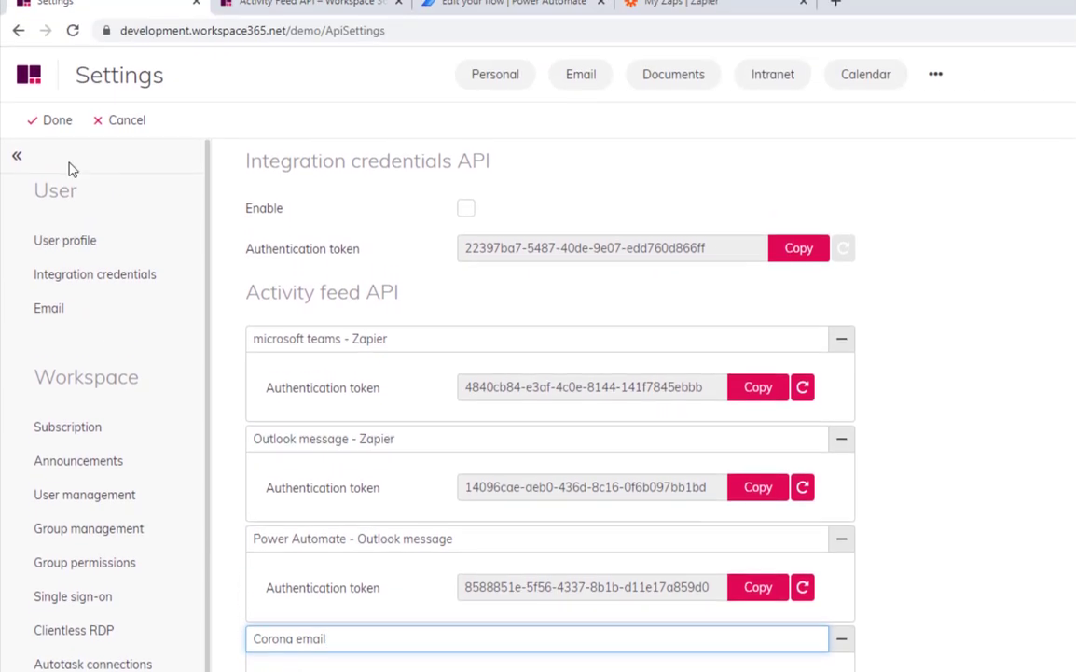
{"action": "left_click", "coordinate": [51, 142]}
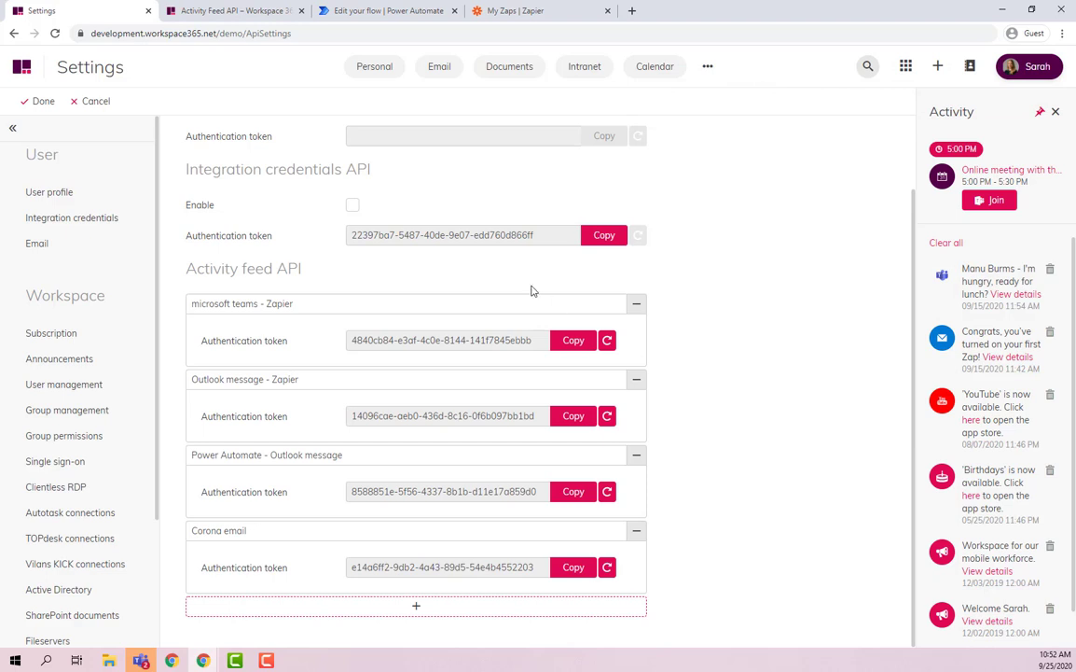
Create the automated flow 'Mail containing corona' with the Outlook trigger When a new email arrives (V3).
{"action": "left_click", "coordinate": [387, 11]}
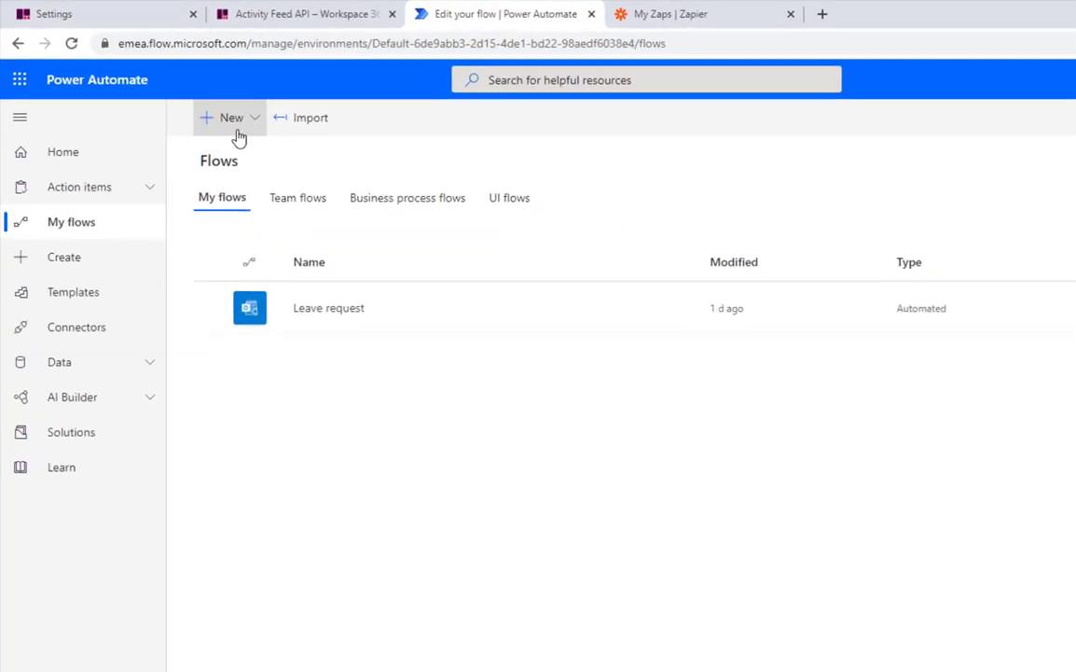
{"action": "left_click", "coordinate": [239, 137]}
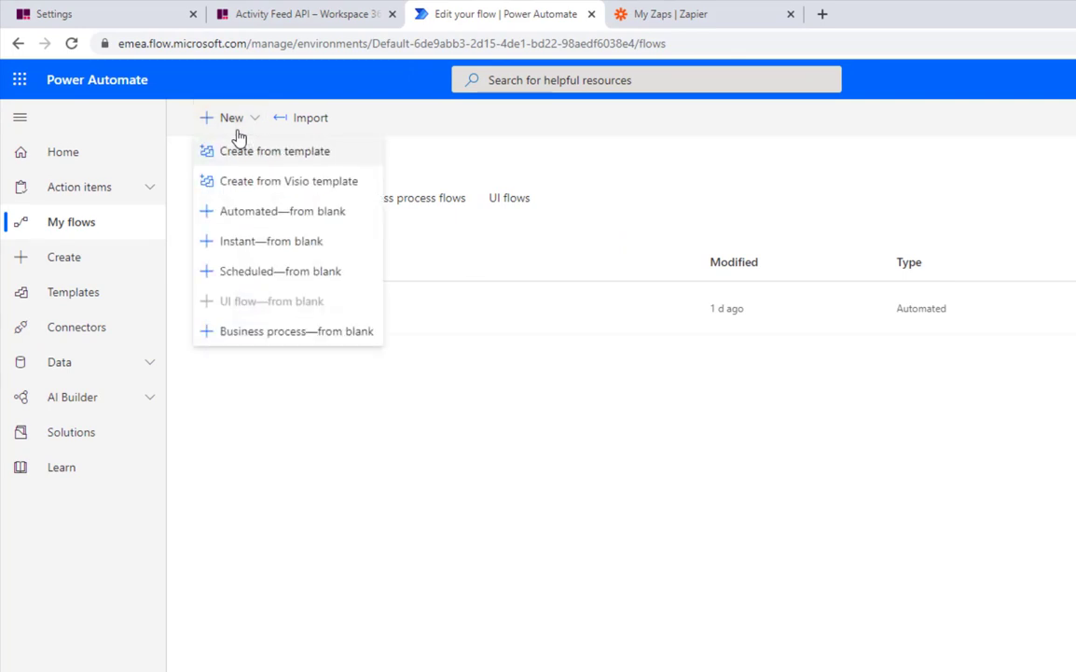
{"action": "left_click", "coordinate": [280, 211]}
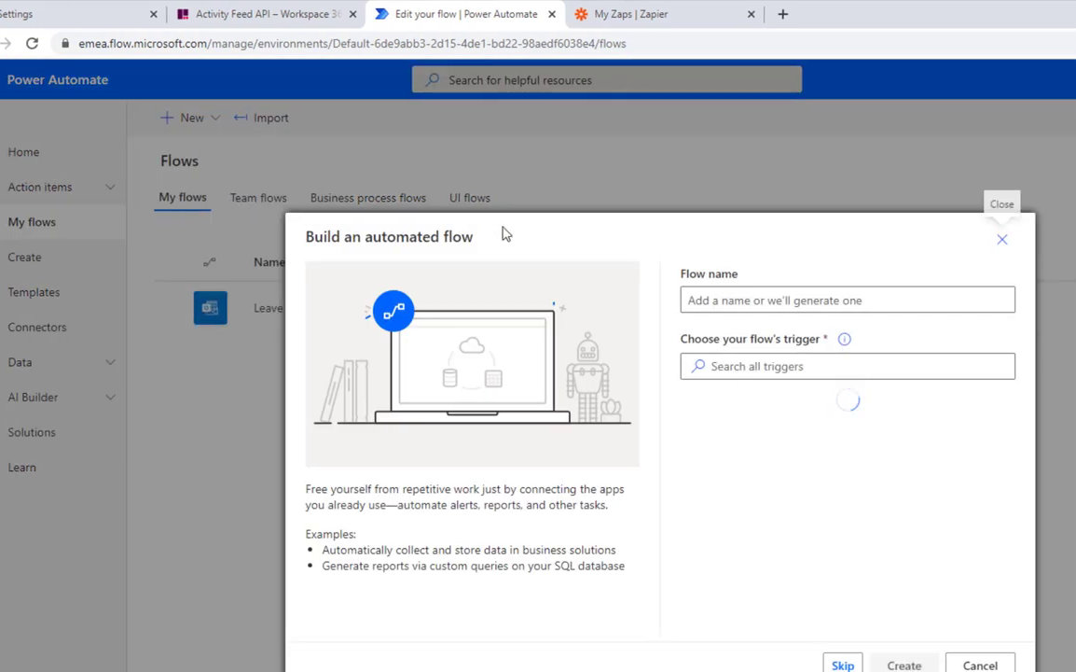
{"action": "left_click", "coordinate": [754, 300]}
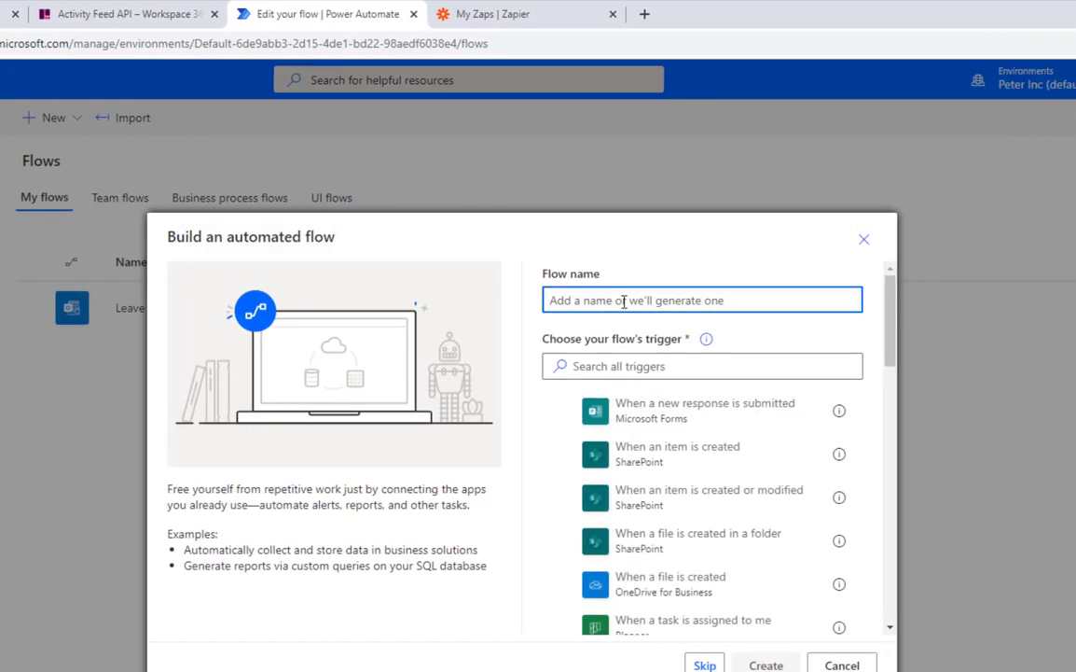
{"action": "type", "text": "Mail containing corona"}
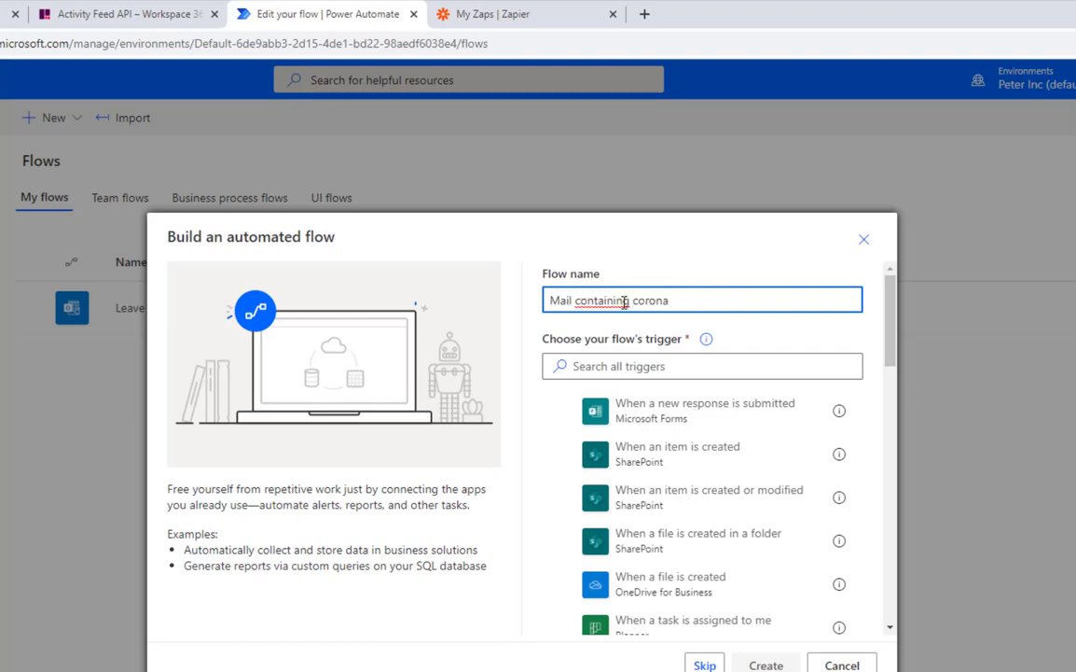
{"action": "left_click", "coordinate": [646, 366]}
{"action": "type", "text": "outlook"}
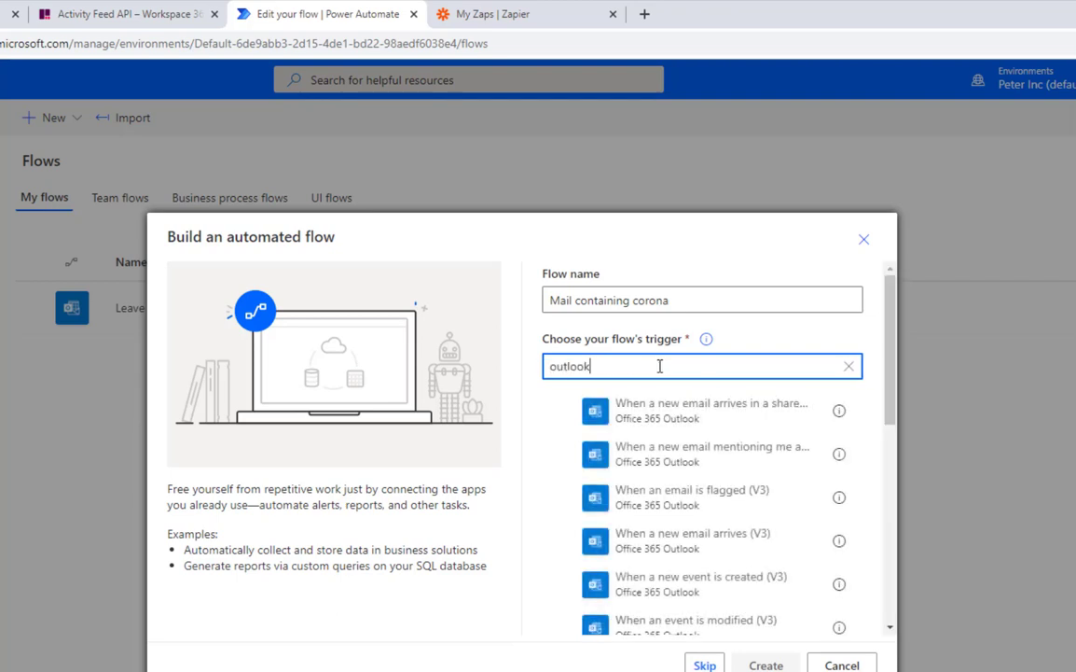
{"action": "left_click", "coordinate": [699, 555]}
{"action": "left_click", "coordinate": [751, 664]}
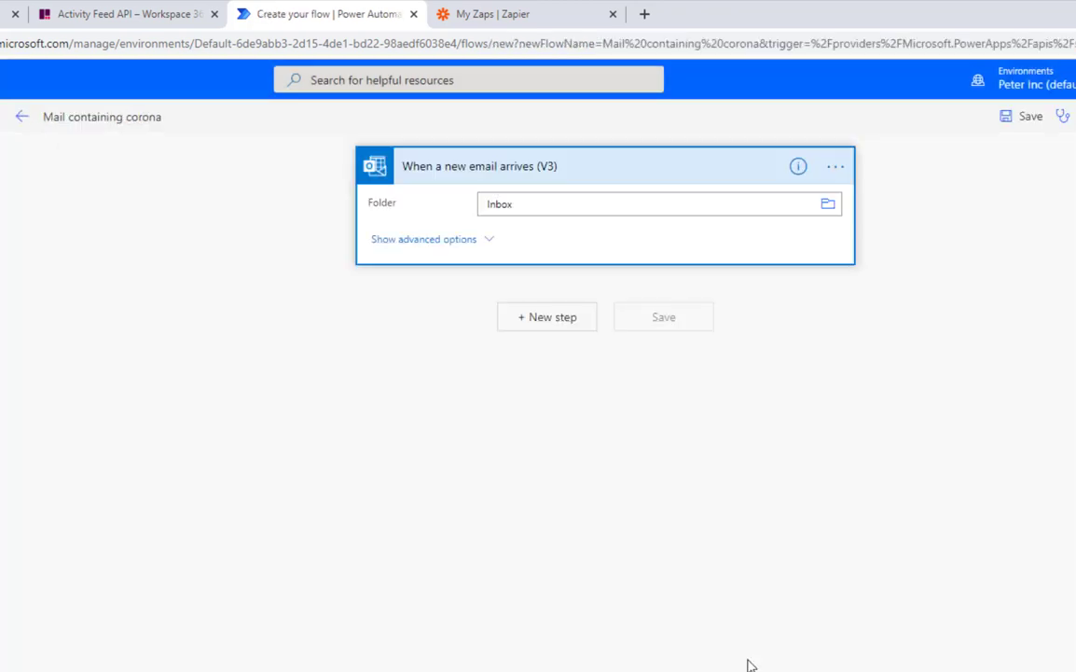
Set the trigger's advanced Importance option to High and add a new step below it.
{"action": "left_click", "coordinate": [493, 240]}
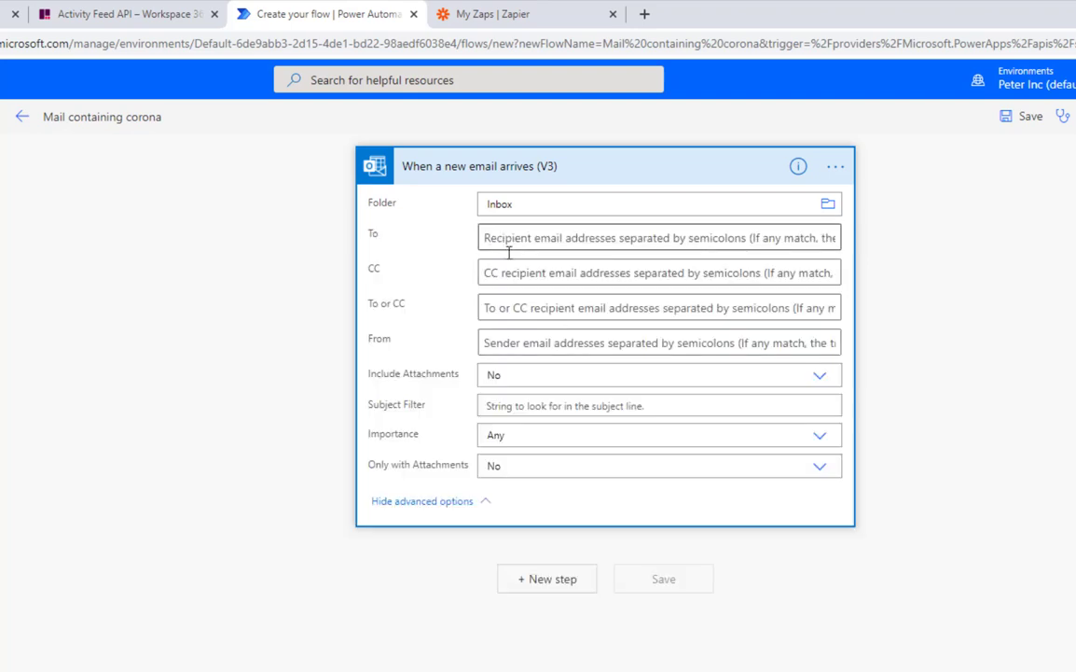
{"action": "left_click", "coordinate": [553, 444]}
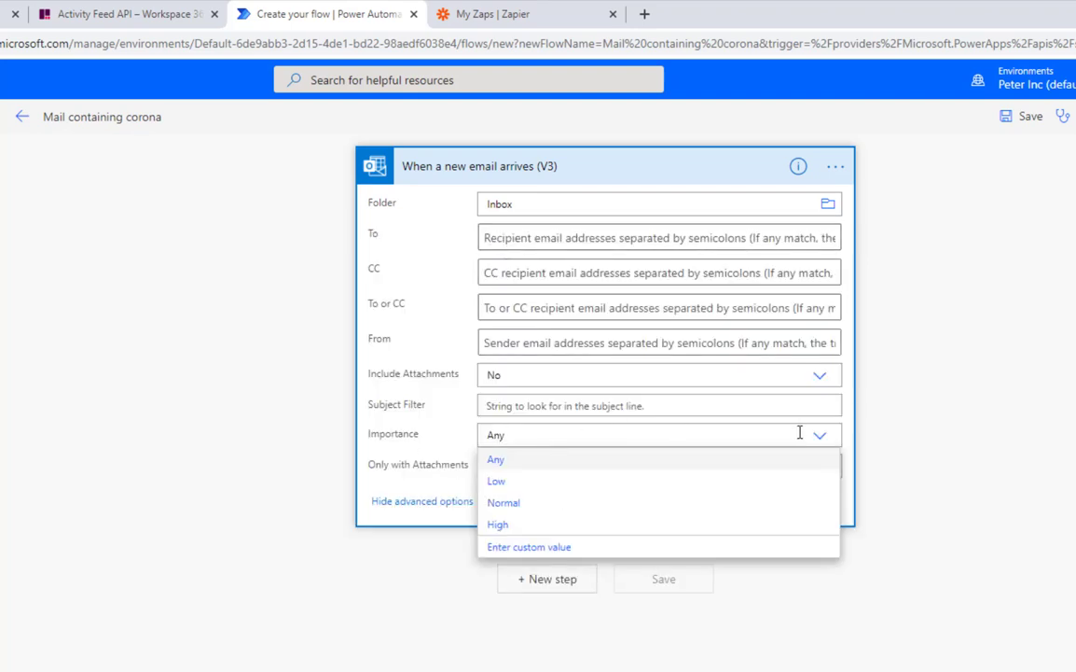
{"action": "left_click", "coordinate": [497, 526]}
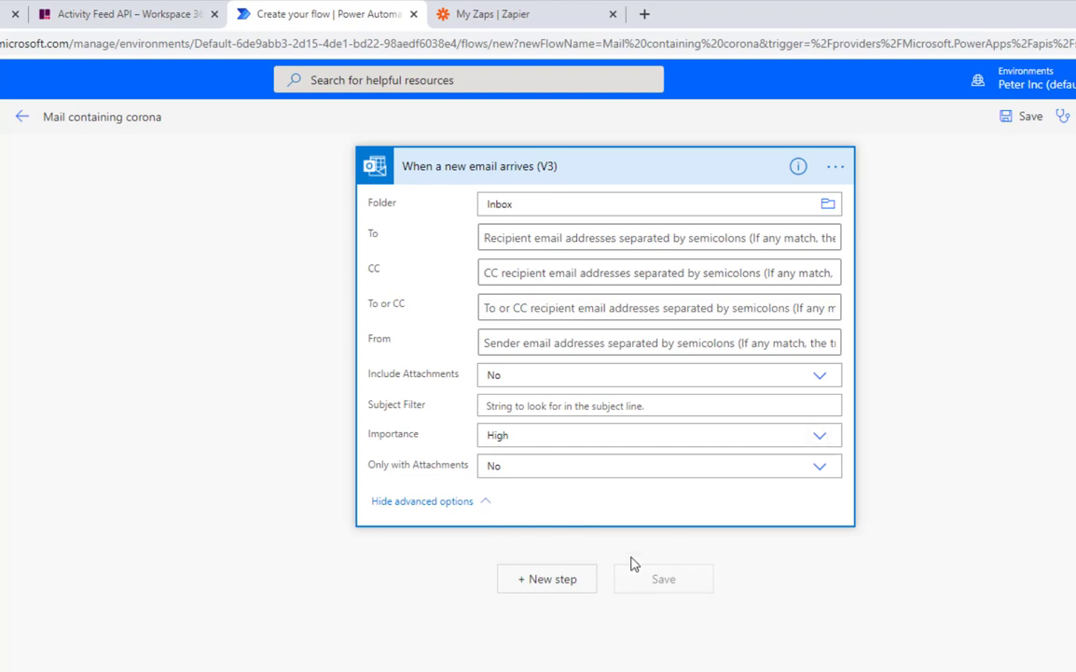
{"action": "left_click", "coordinate": [569, 579]}
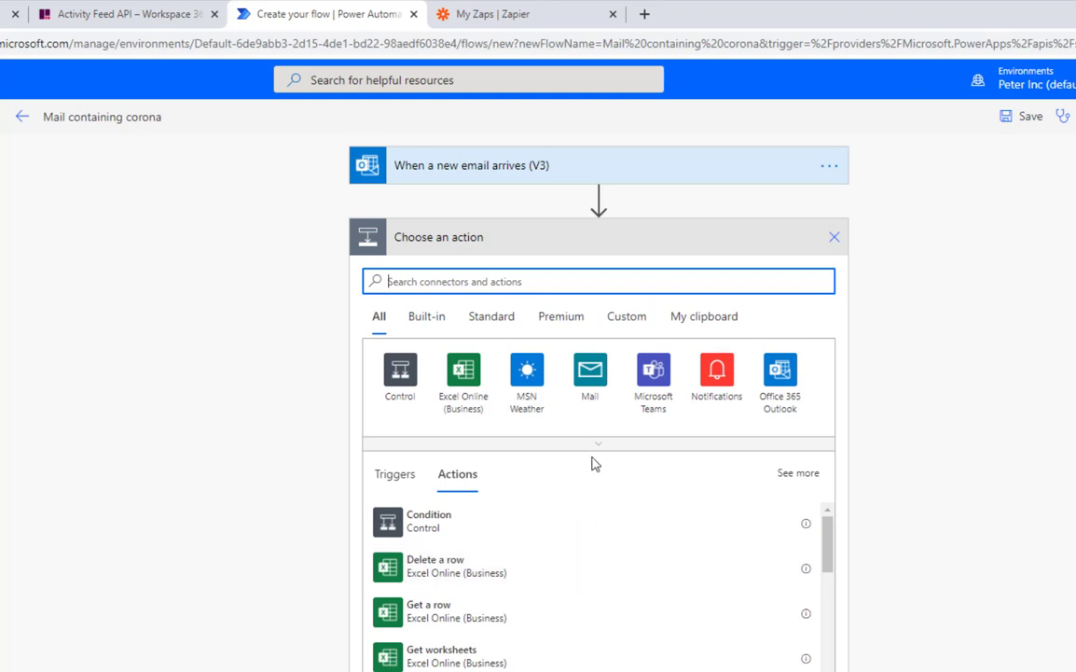
Add a Condition checking that the email Subject contains 'Corona'.
{"action": "left_click", "coordinate": [406, 387]}
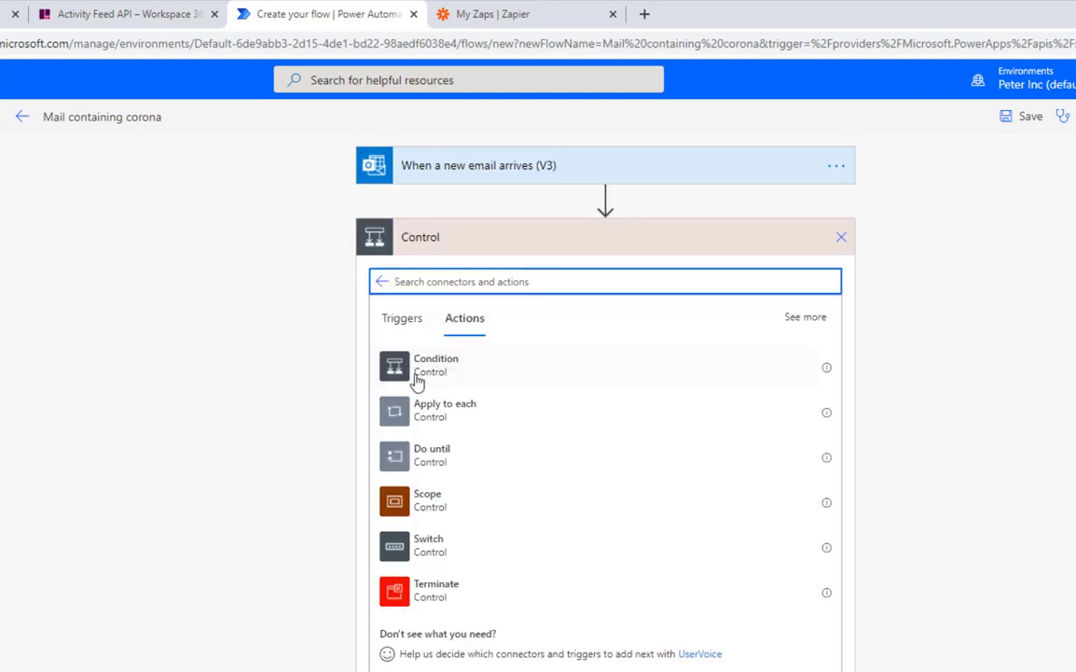
{"action": "left_click", "coordinate": [449, 378]}
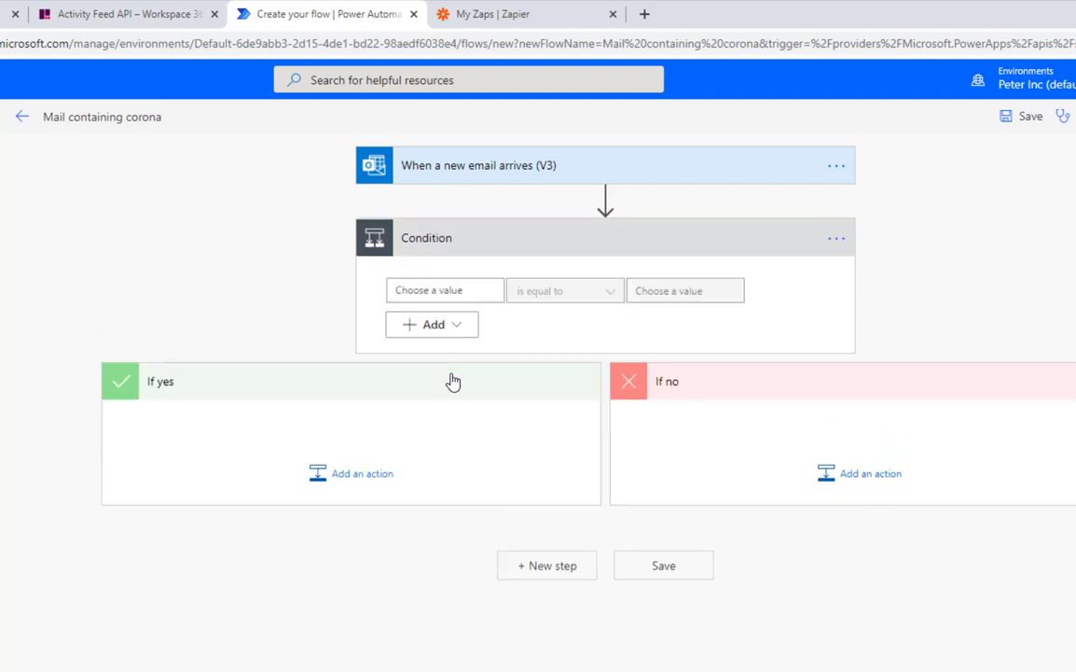
{"action": "left_click", "coordinate": [446, 290]}
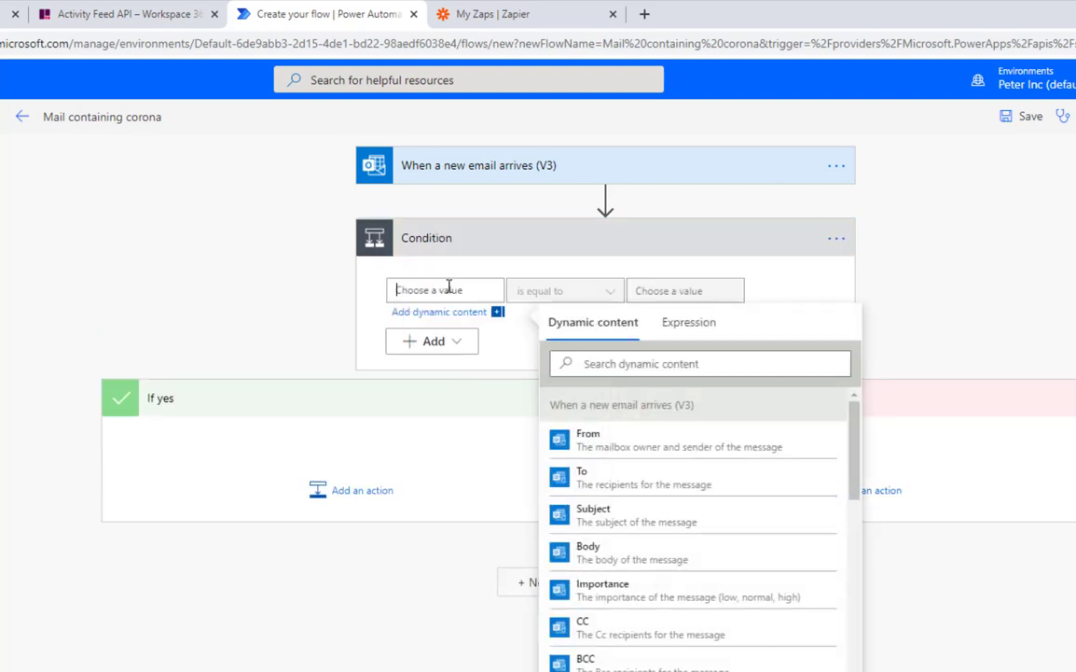
{"action": "left_click", "coordinate": [620, 517]}
{"action": "left_click", "coordinate": [544, 297]}
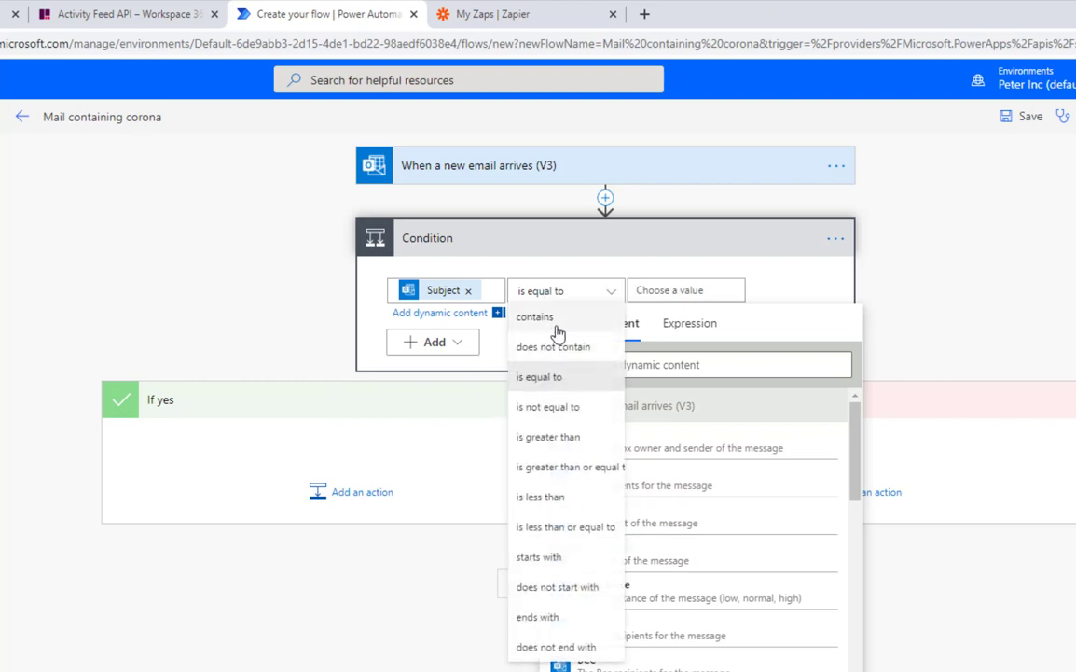
{"action": "left_click", "coordinate": [548, 320]}
{"action": "left_click", "coordinate": [671, 285]}
{"action": "type", "text": "Corona"}
{"action": "left_click", "coordinate": [538, 343]}
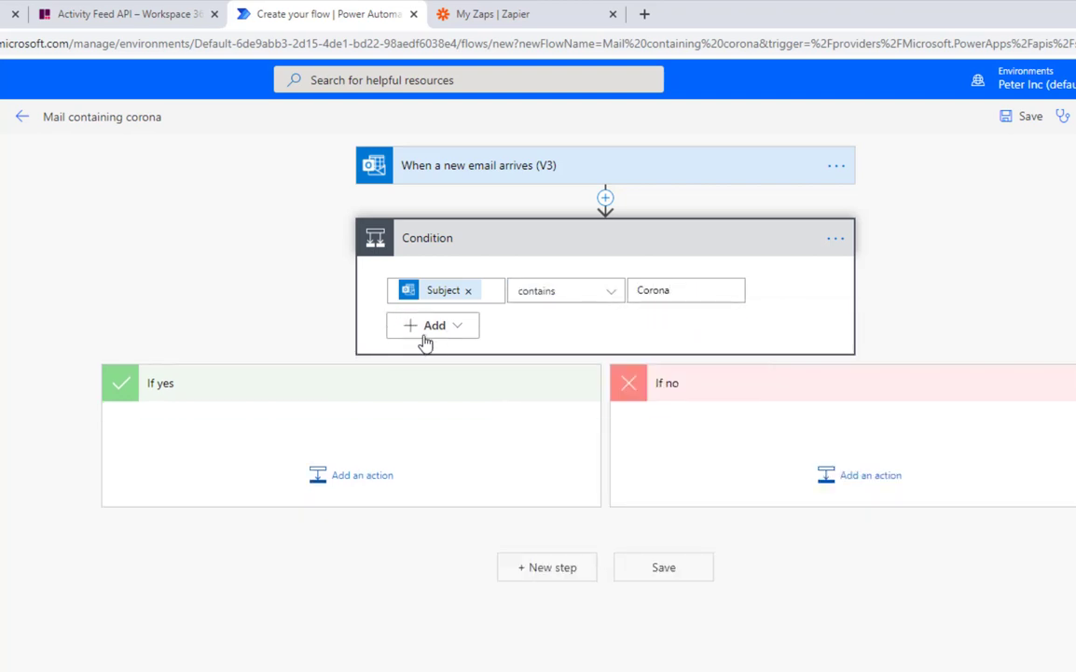
Add a second row, combined with Or, checking that the email Body contains 'Corona'.
{"action": "left_click", "coordinate": [435, 327]}
{"action": "left_click", "coordinate": [434, 355]}
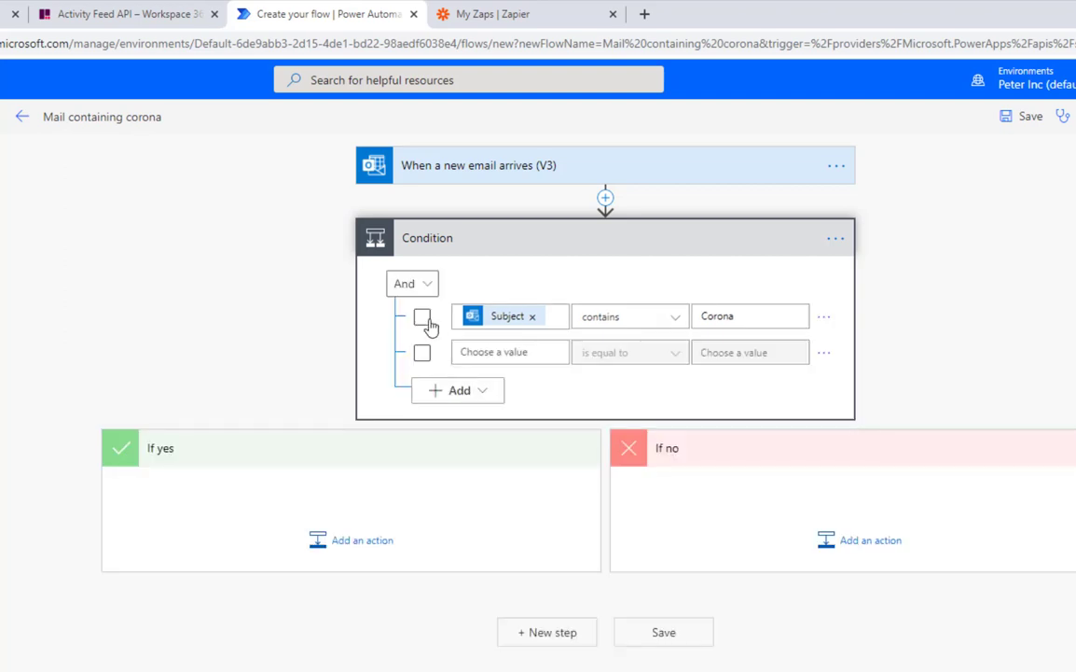
{"action": "left_click", "coordinate": [420, 285]}
{"action": "left_click", "coordinate": [404, 343]}
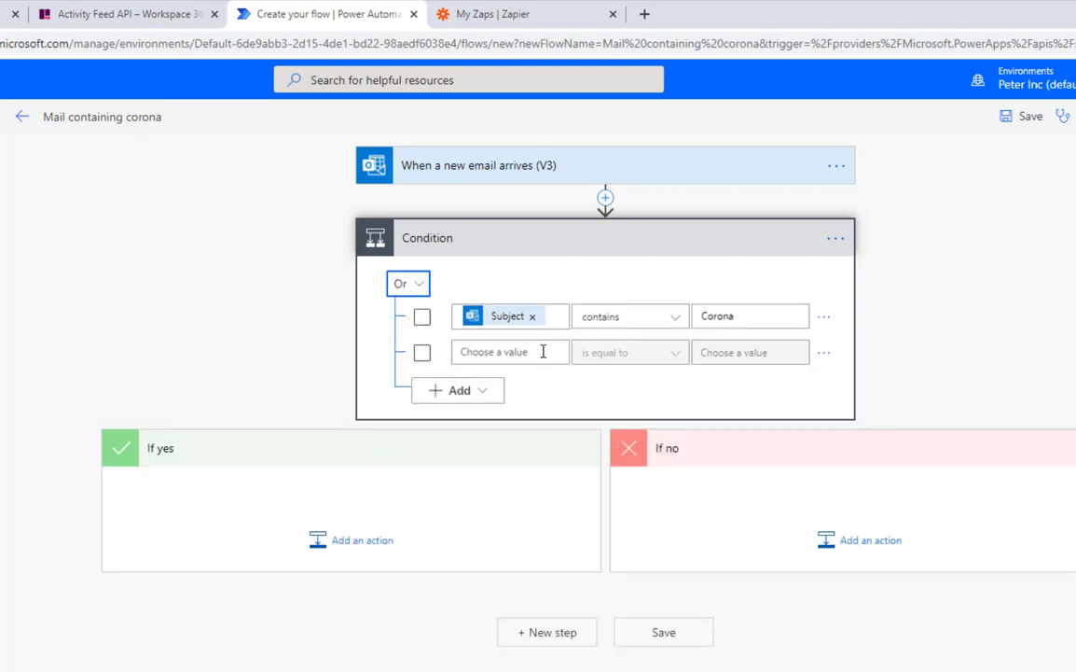
{"action": "left_click", "coordinate": [538, 354]}
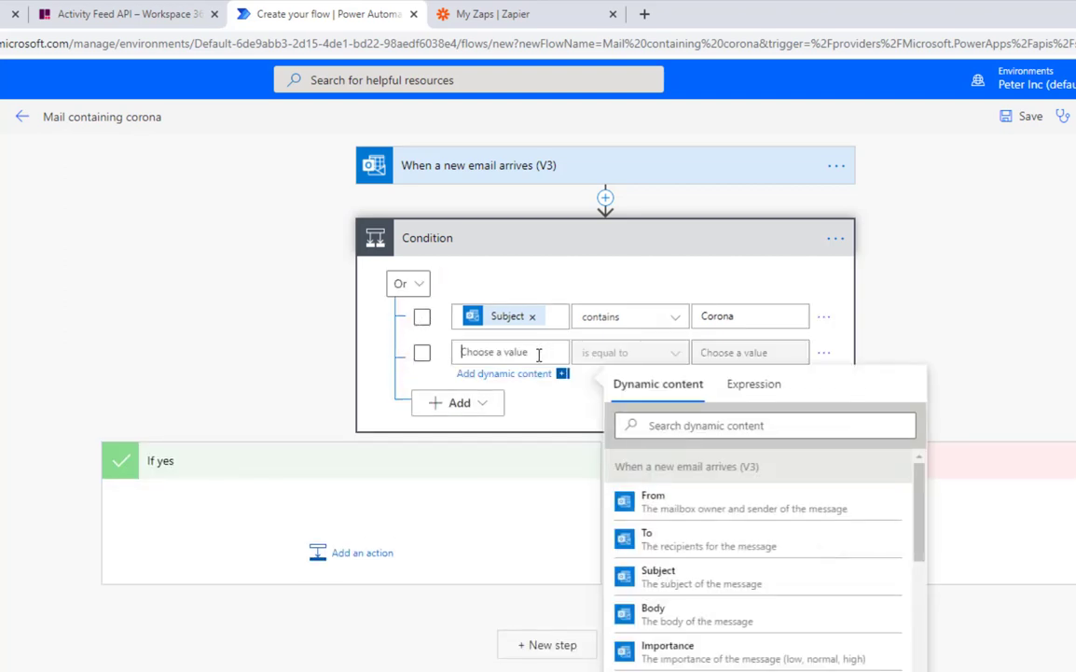
{"action": "left_click", "coordinate": [676, 619]}
{"action": "left_click", "coordinate": [611, 357]}
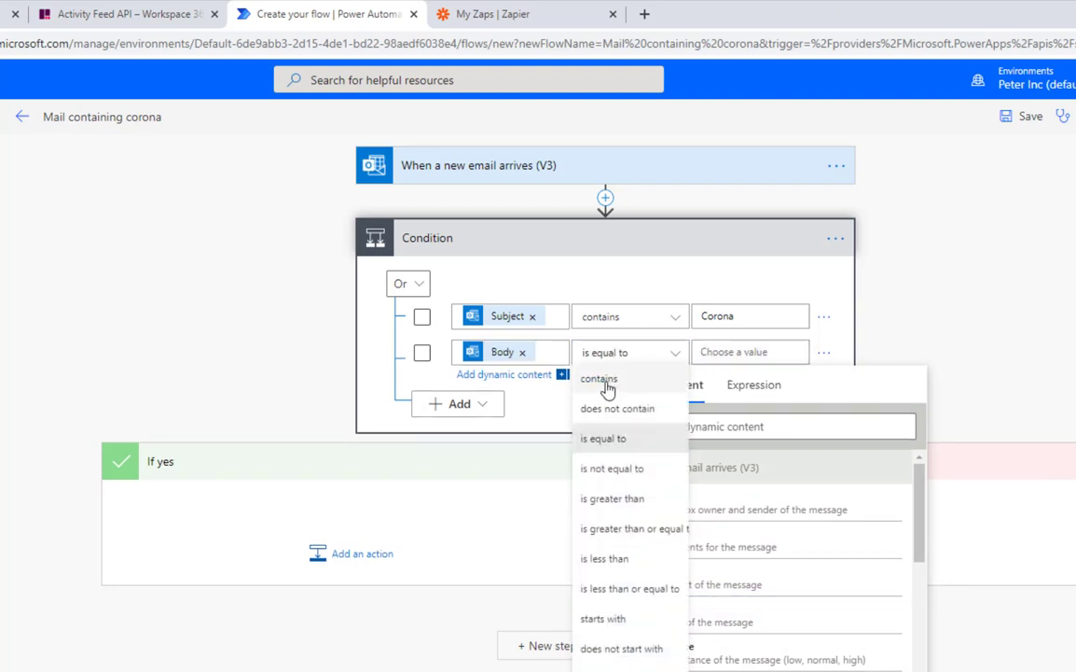
{"action": "left_click", "coordinate": [602, 380]}
{"action": "left_click", "coordinate": [746, 355]}
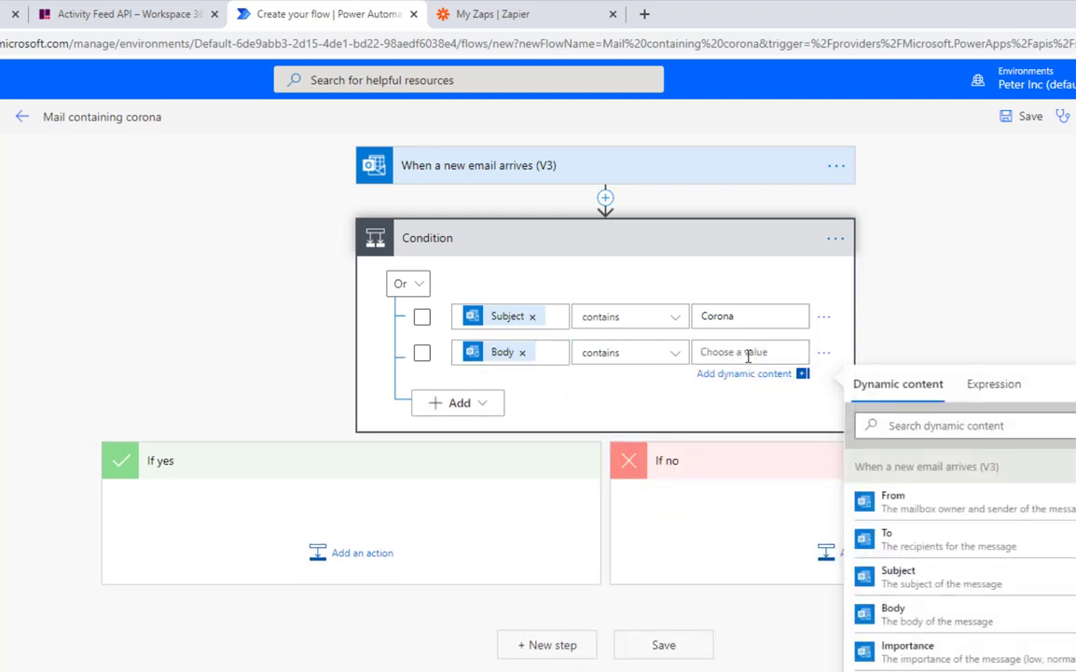
{"action": "type", "text": "Corona"}
{"action": "left_click", "coordinate": [686, 419]}
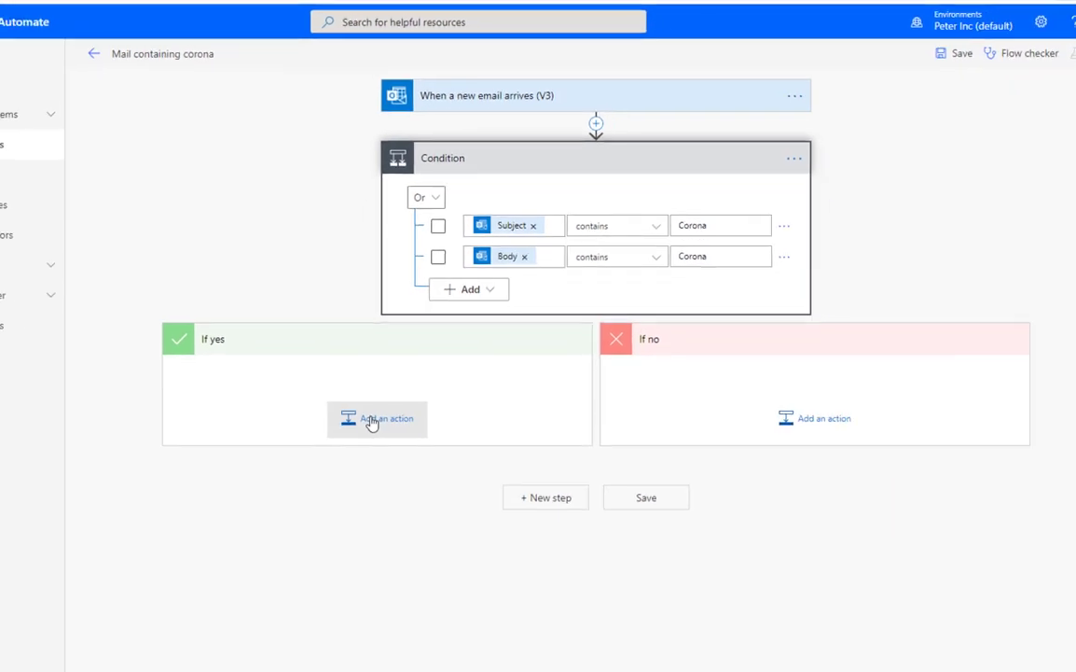
Add the HTTP connector's plain HTTP action under the If yes branch.
{"action": "left_click", "coordinate": [371, 422]}
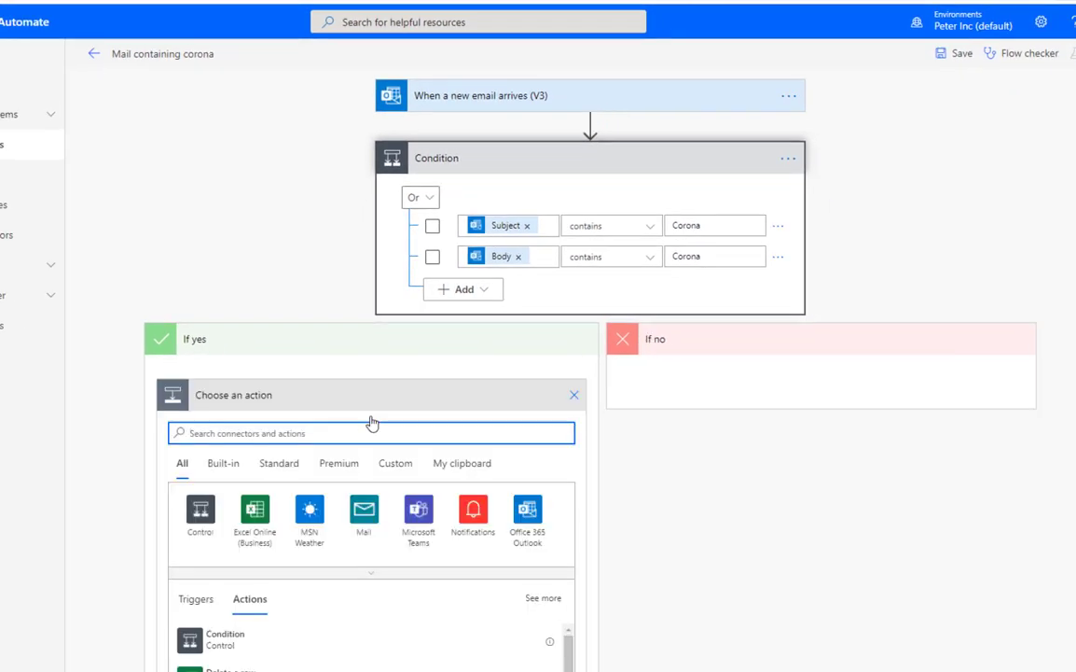
{"action": "type", "text": "htp"}
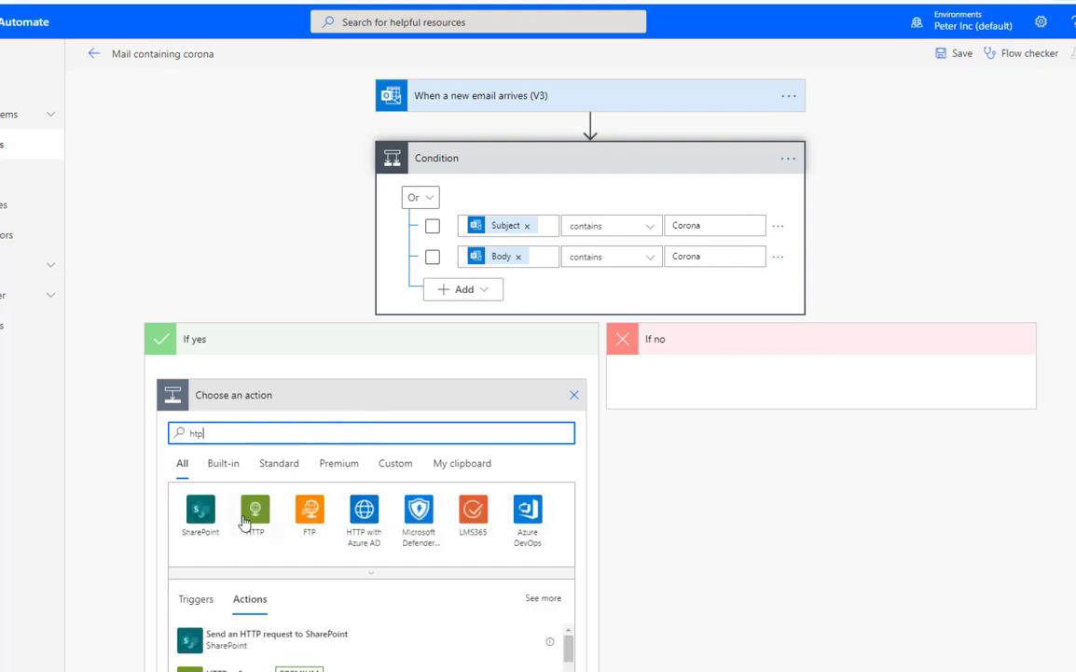
{"action": "left_click", "coordinate": [255, 508]}
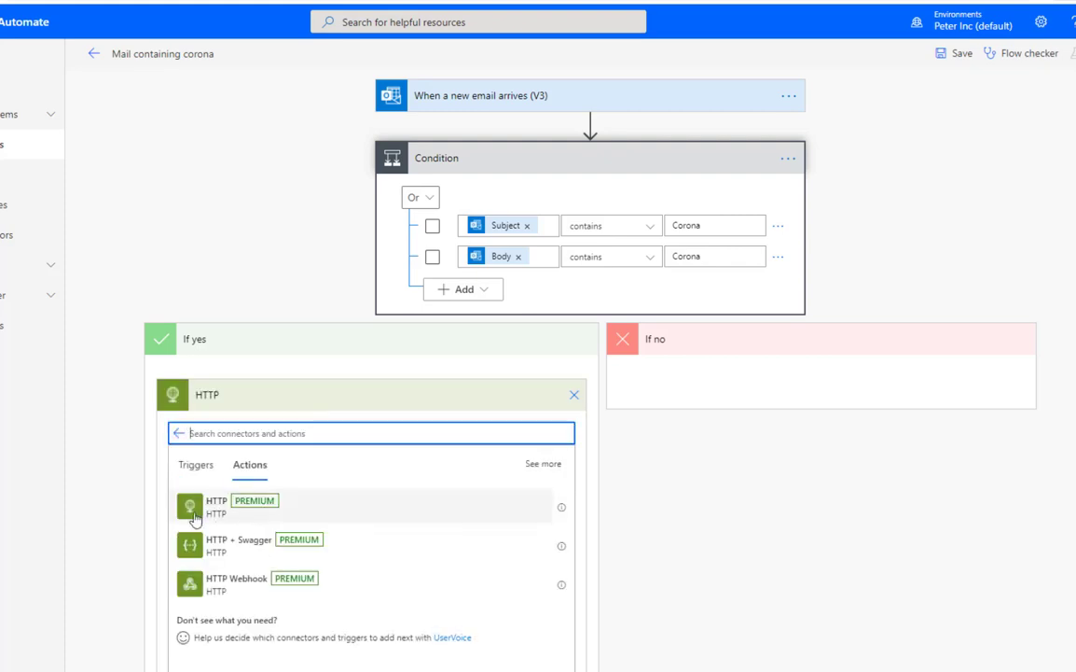
{"action": "left_click", "coordinate": [276, 511]}
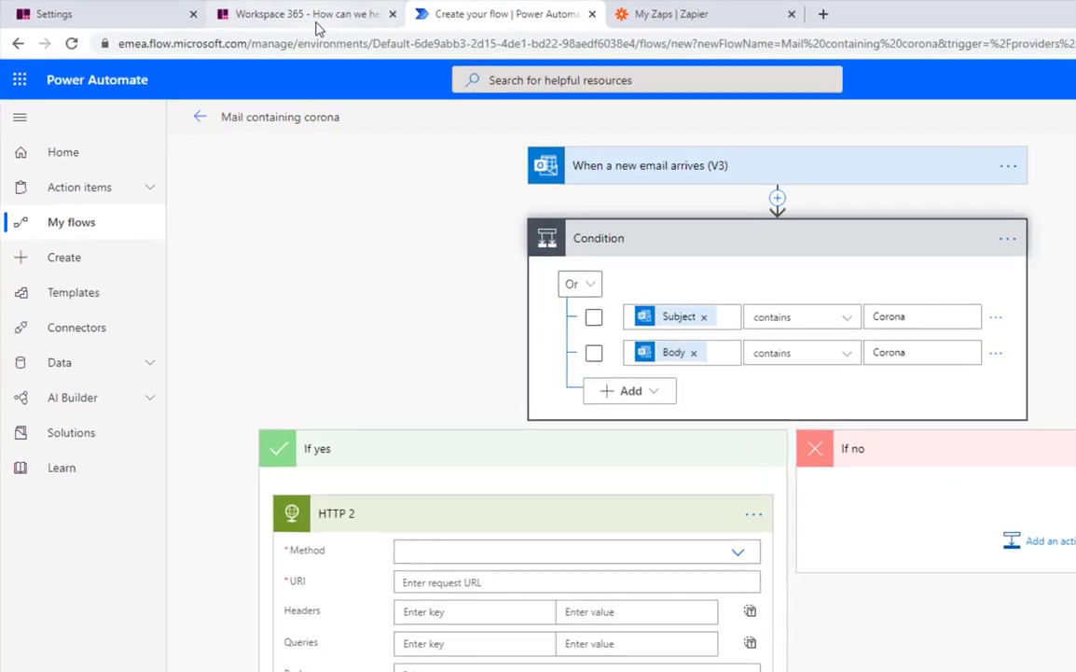
Search Workspace 365 Support for 'activity' and open the Activity Feed API article's HTTP example.
{"action": "left_click", "coordinate": [273, 18]}
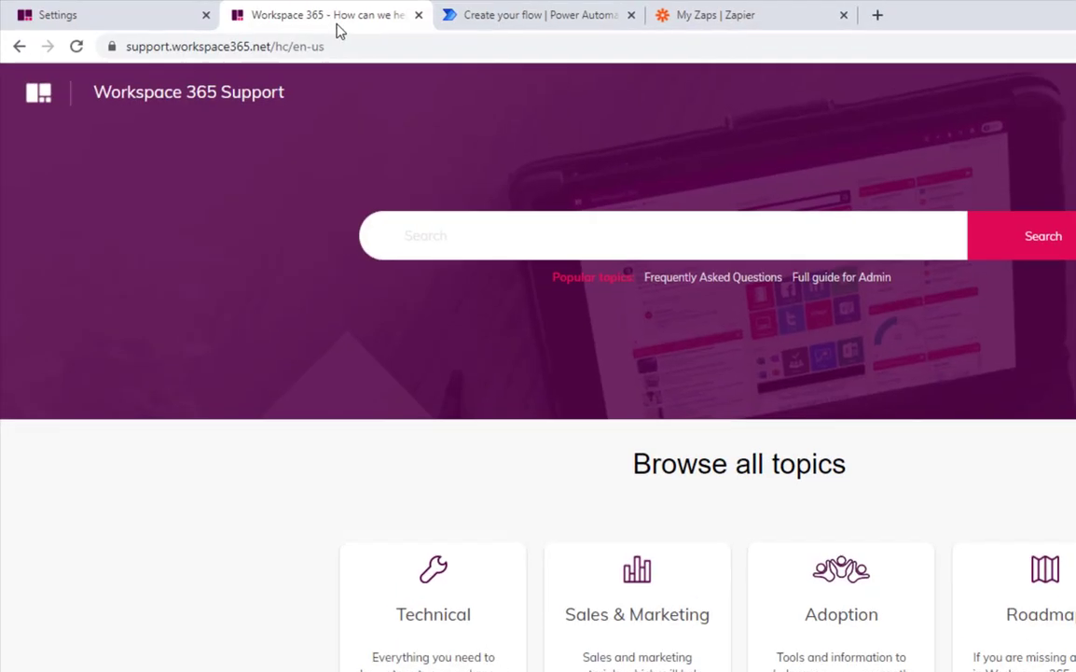
{"action": "left_click", "coordinate": [498, 242]}
{"action": "type", "text": "activi"}
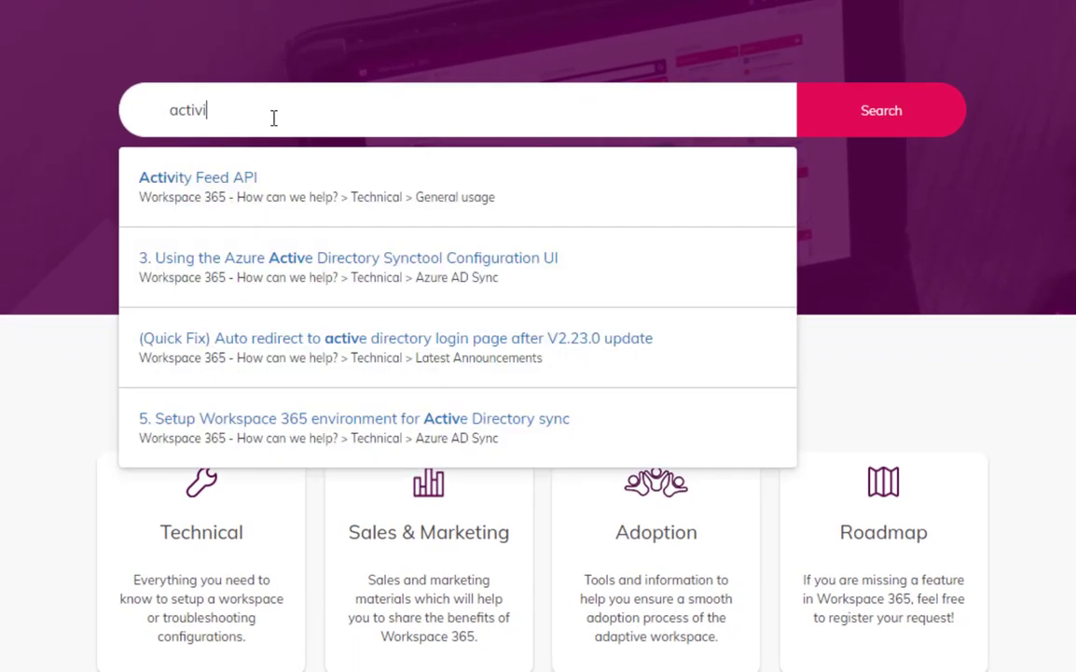
{"action": "left_click", "coordinate": [197, 182]}
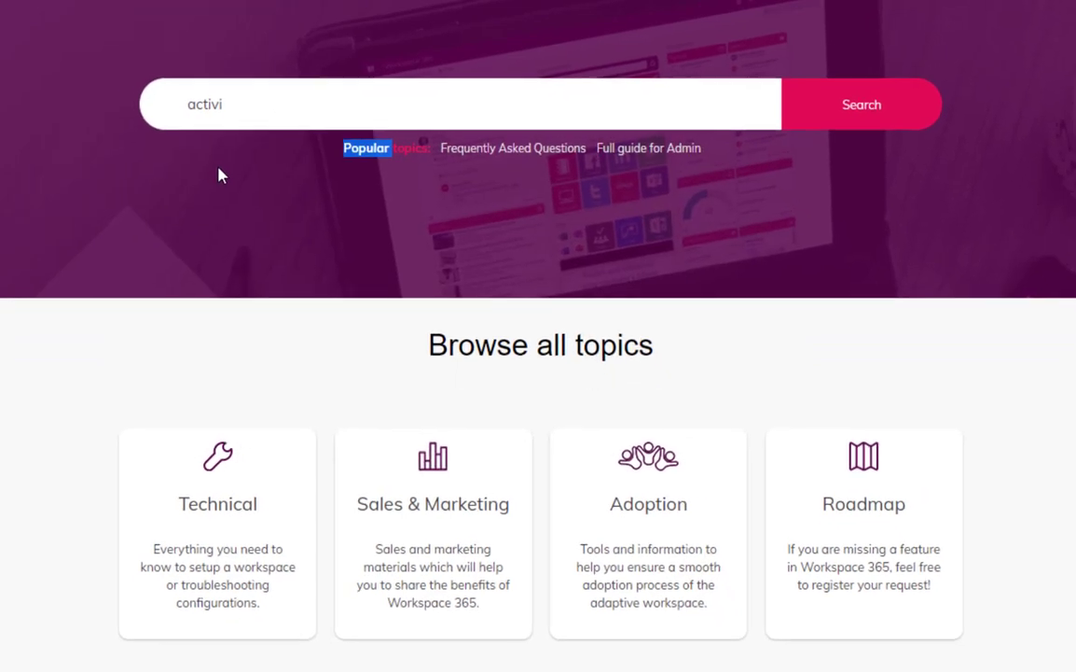
{"action": "scroll", "coordinate": [675, 337], "scroll_direction": "down", "scroll_amount": 15}
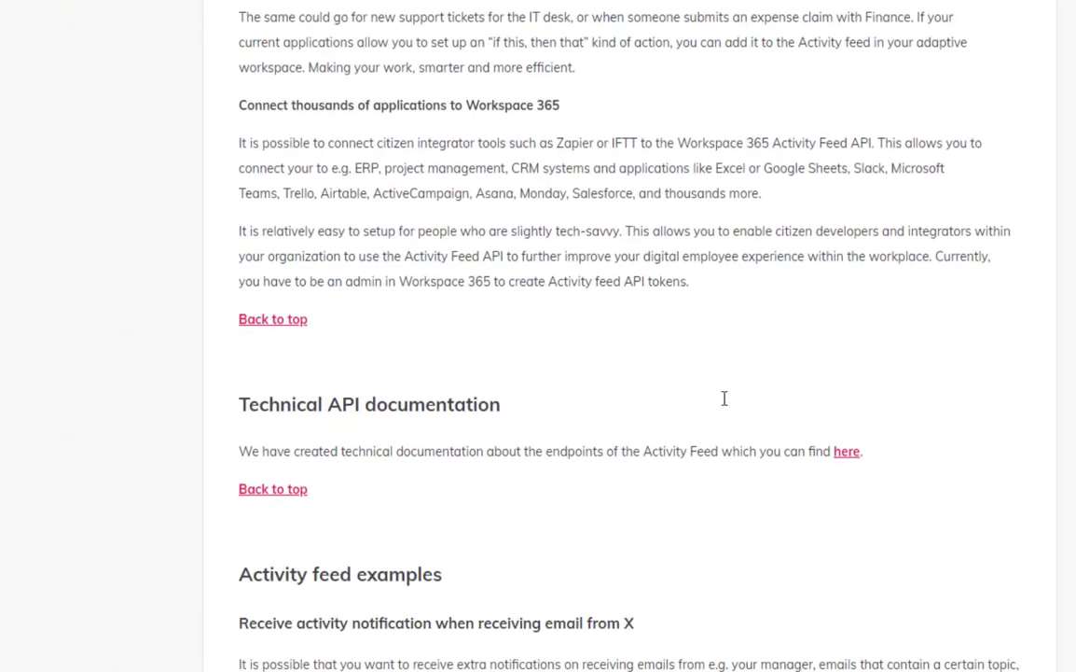
{"action": "scroll", "coordinate": [721, 394], "scroll_direction": "down", "scroll_amount": 15}
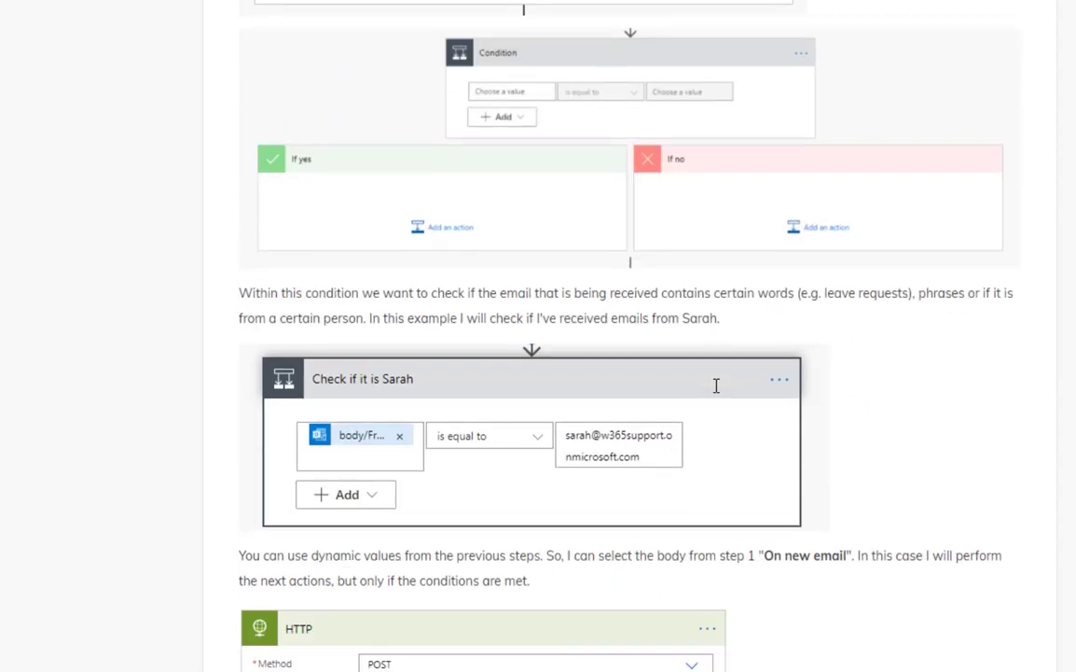
{"action": "scroll", "coordinate": [716, 380], "scroll_direction": "down", "scroll_amount": 2}
{"action": "scroll", "coordinate": [716, 380], "scroll_direction": "up", "scroll_amount": 2}
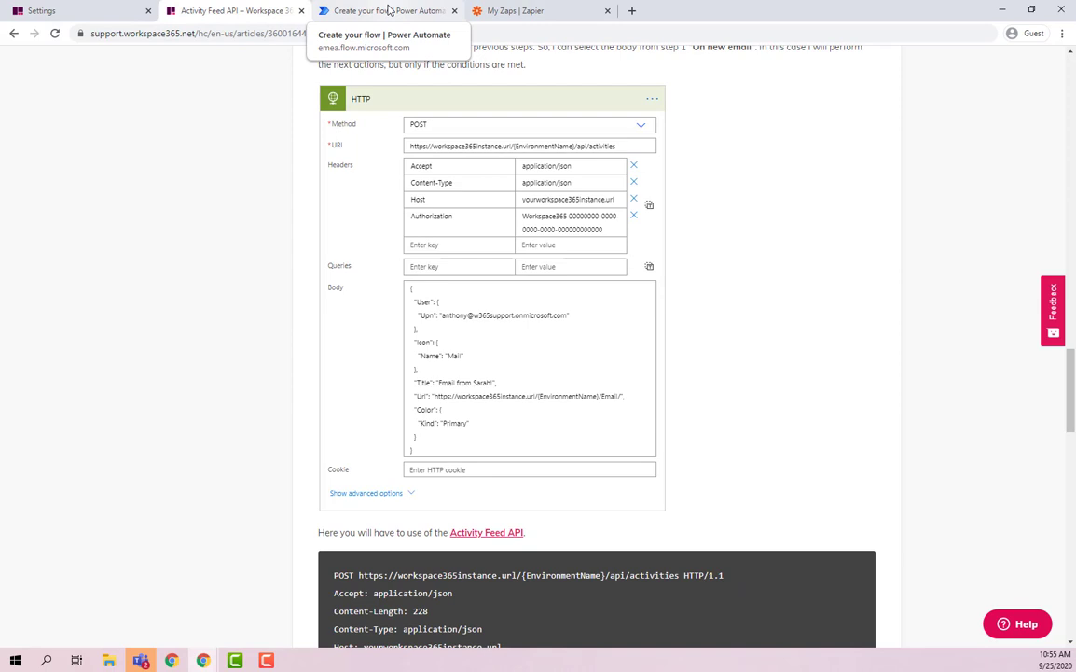
Set the HTTP action's Method to POST.
{"action": "left_click", "coordinate": [390, 9]}
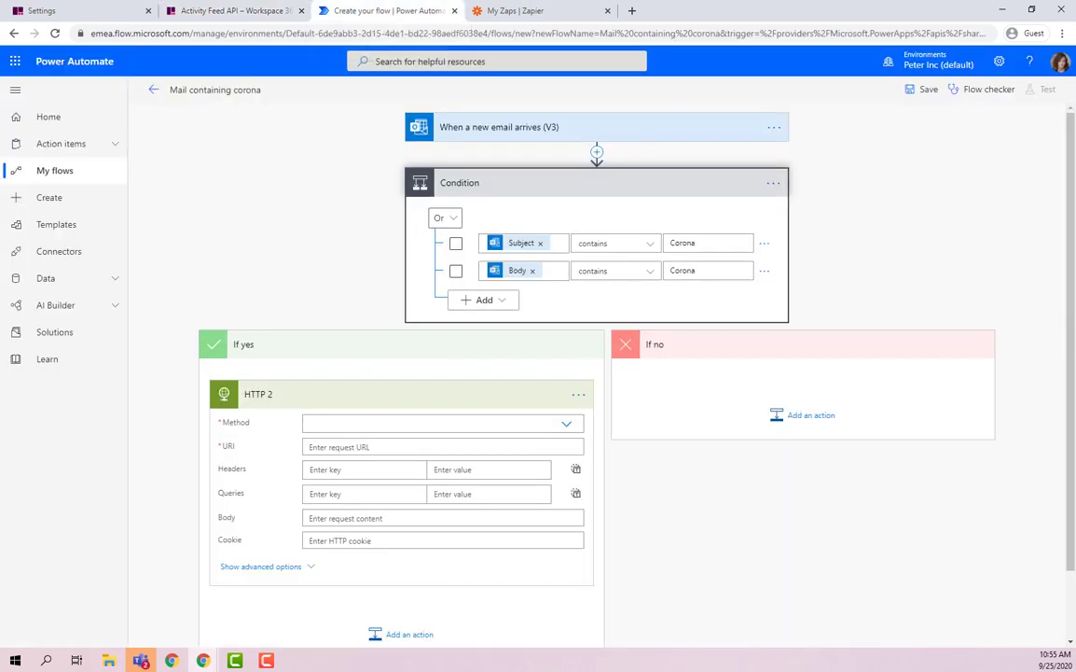
{"action": "left_click", "coordinate": [383, 426]}
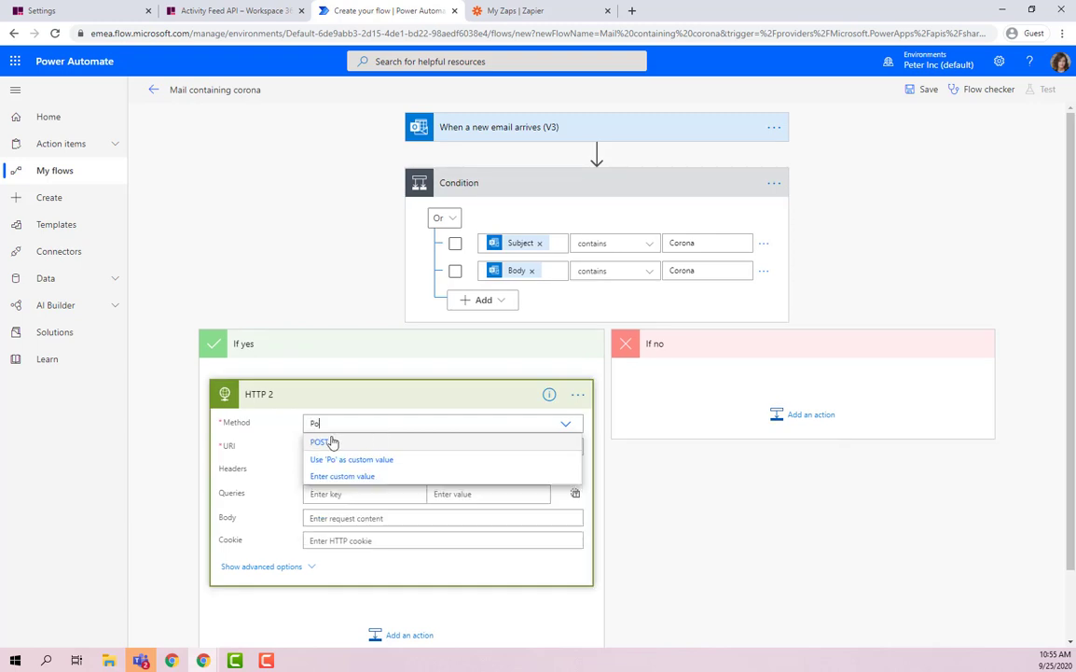
{"action": "left_click", "coordinate": [321, 442]}
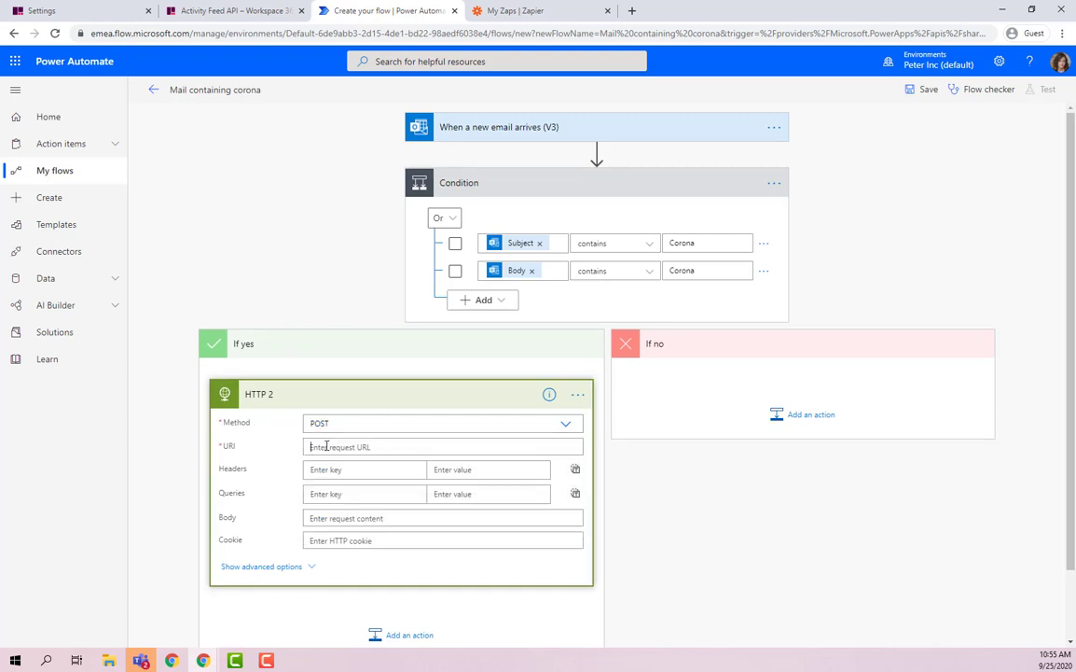
{"action": "left_click", "coordinate": [326, 446]}
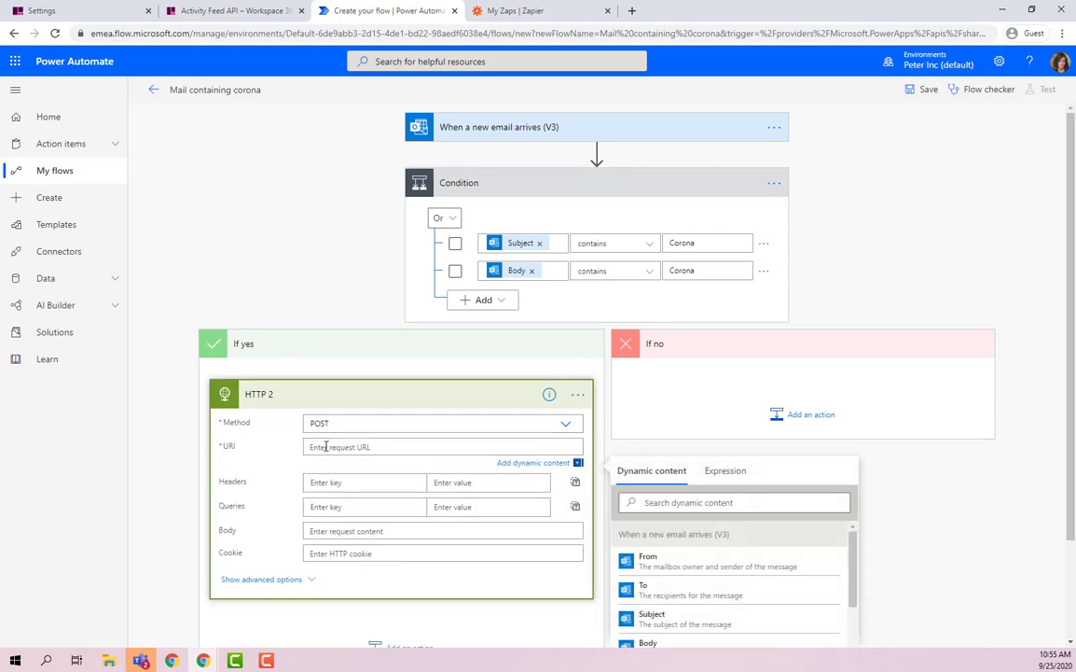
Paste the workspace address up to demo/ from the settings page into the URI.
{"action": "left_click", "coordinate": [85, 11]}
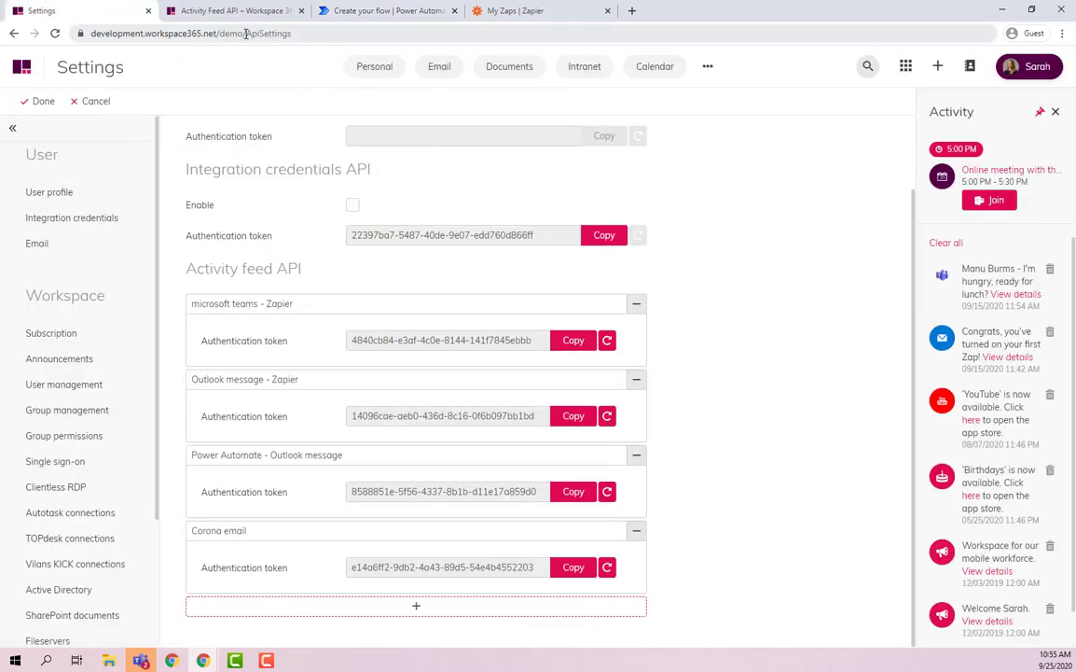
{"action": "left_click_drag", "start_coordinate": [246, 34], "coordinate": [84, 33]}
{"action": "key", "text": "ctrl+c"}
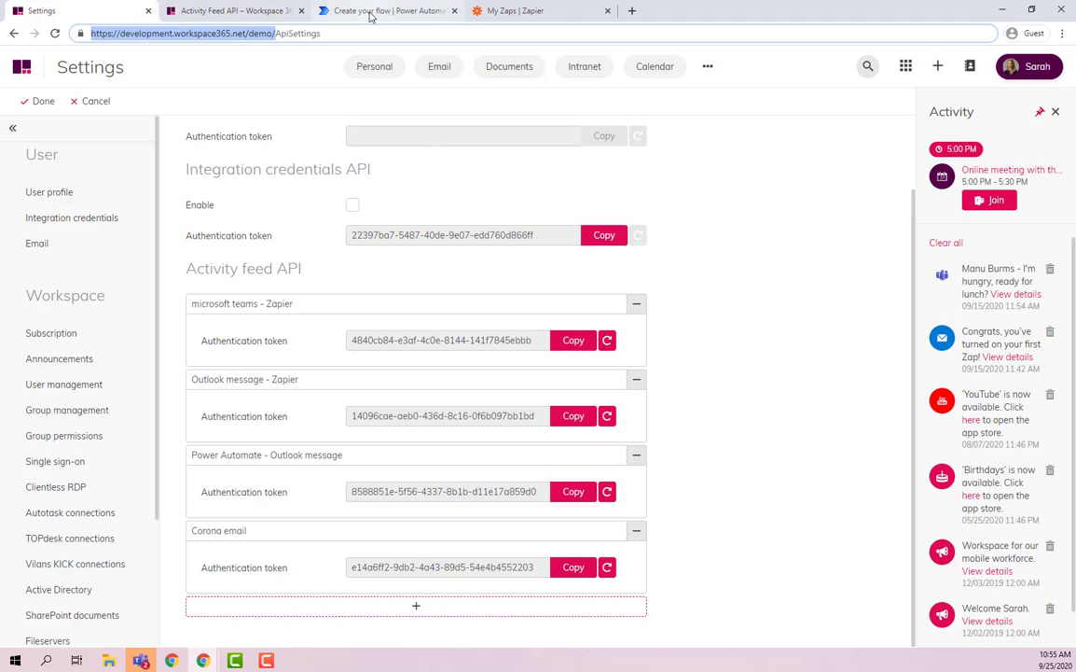
{"action": "left_click", "coordinate": [370, 11]}
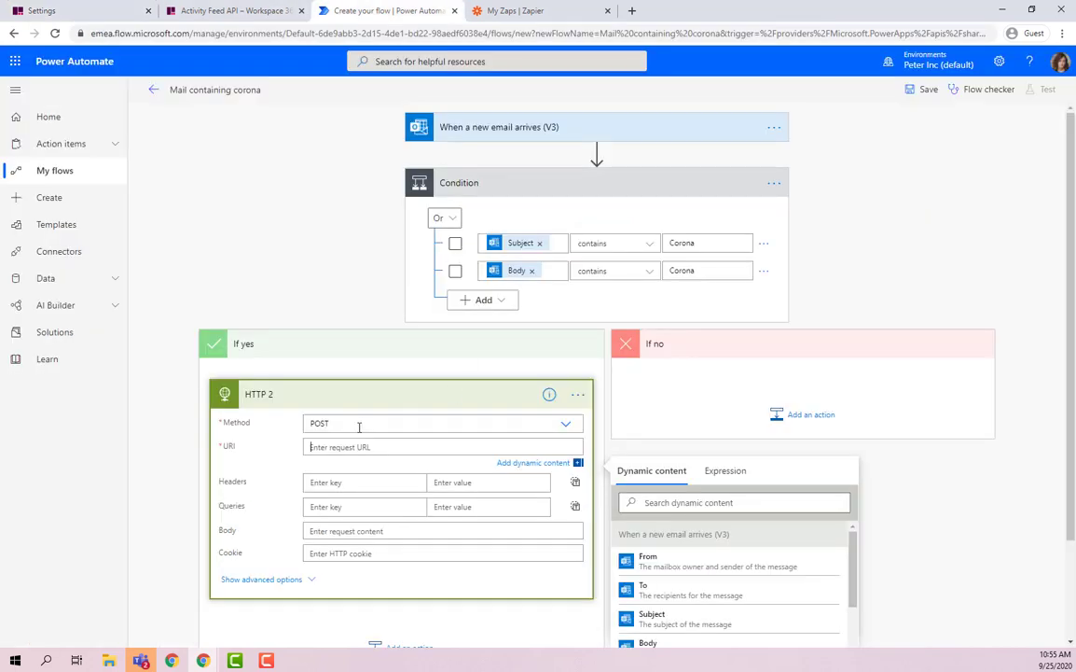
{"action": "key", "text": "ctrl+v"}
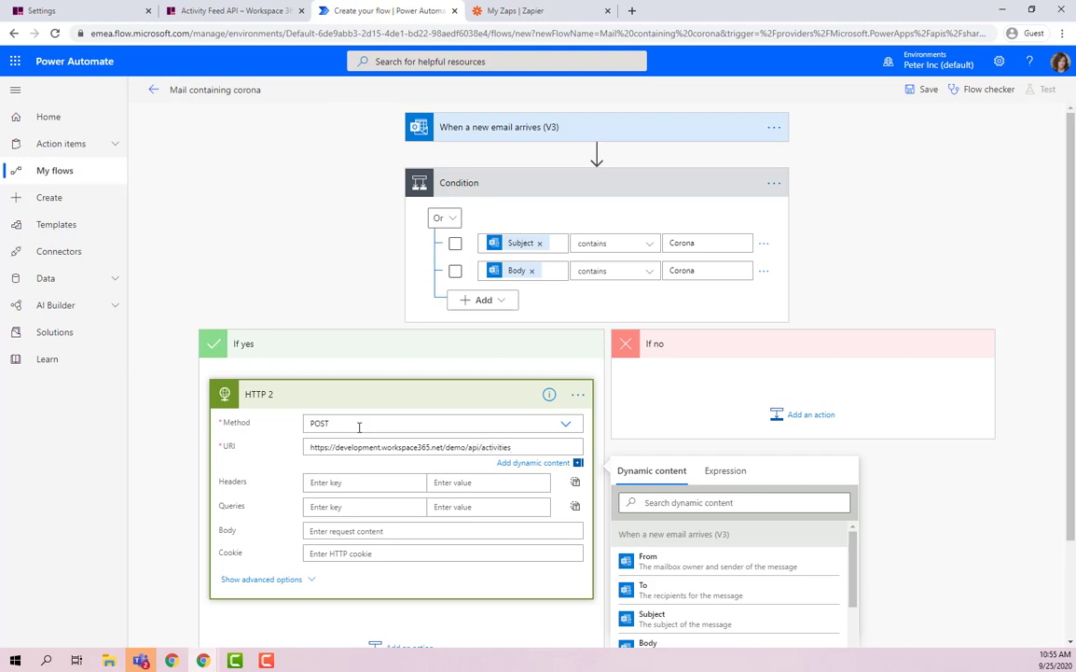
Add Accept and Content-Type headers, both set to application/json.
{"action": "left_click", "coordinate": [369, 483]}
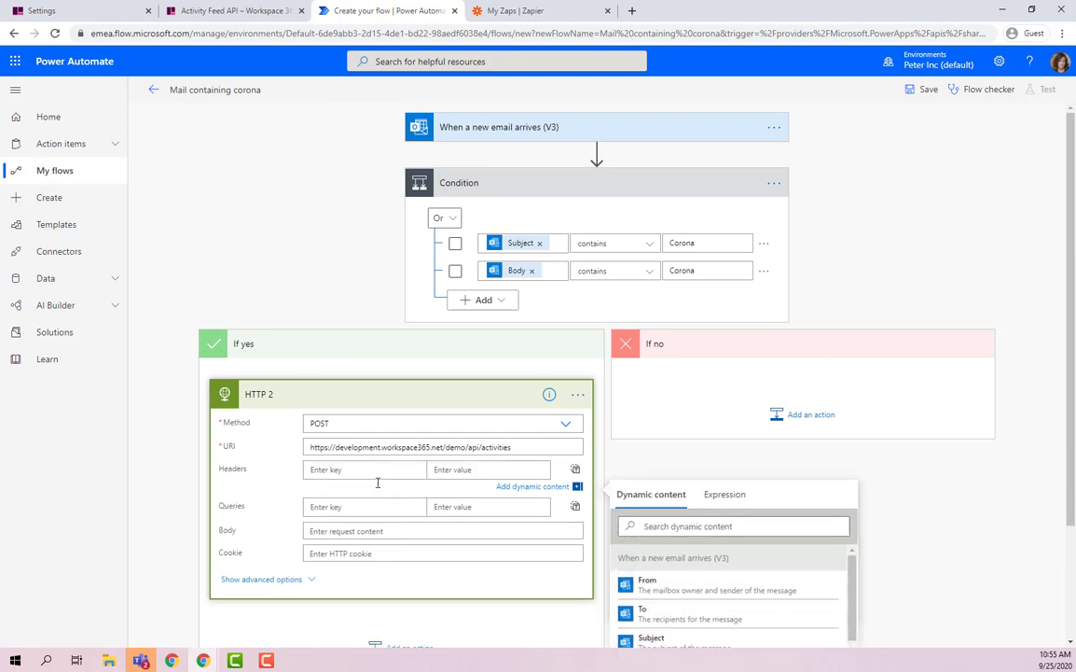
{"action": "type", "text": "Accept"}
{"action": "key", "text": "Tab"}
{"action": "type", "text": "application/json"}
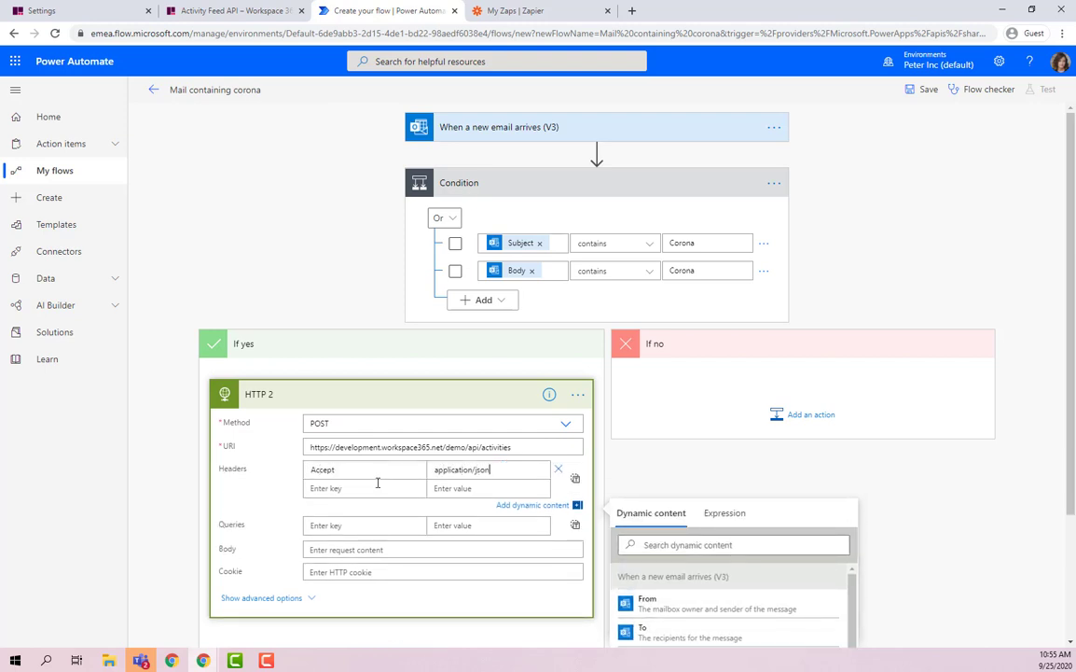
{"action": "left_click", "coordinate": [377, 487]}
{"action": "type", "text": "Content-Type"}
{"action": "key", "text": "Tab"}
{"action": "type", "text": "application/"}
{"action": "type", "text": "Host"}
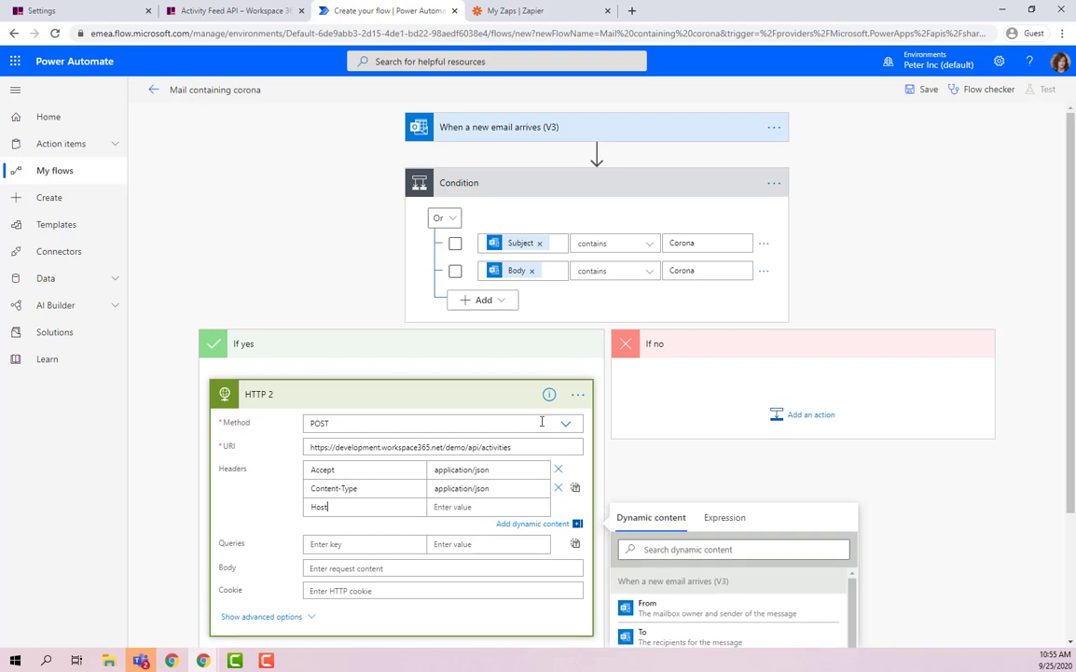
Set the Host header to development.workspace365.net, copied from the URI.
{"action": "left_click_drag", "start_coordinate": [444, 447], "coordinate": [335, 460]}
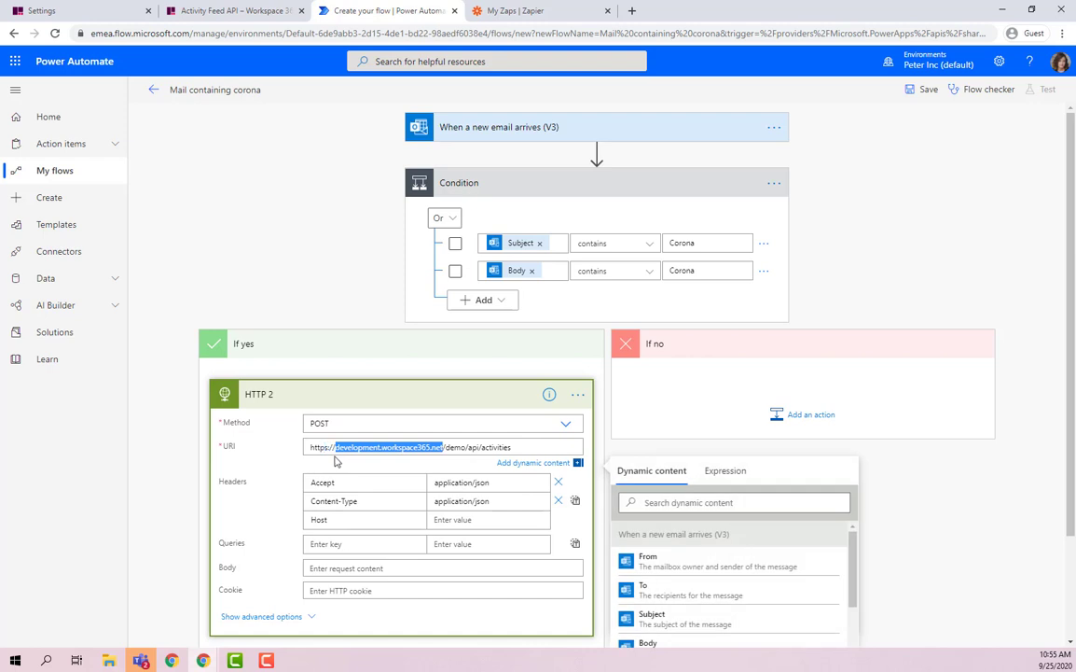
{"action": "key", "text": "ctrl+c"}
{"action": "left_click", "coordinate": [461, 546]}
{"action": "left_click", "coordinate": [480, 506]}
{"action": "key", "text": "ctrl+v"}
Add an Authorization header of 'Workspace365' followed by the Corona email token.
{"action": "left_click", "coordinate": [389, 531]}
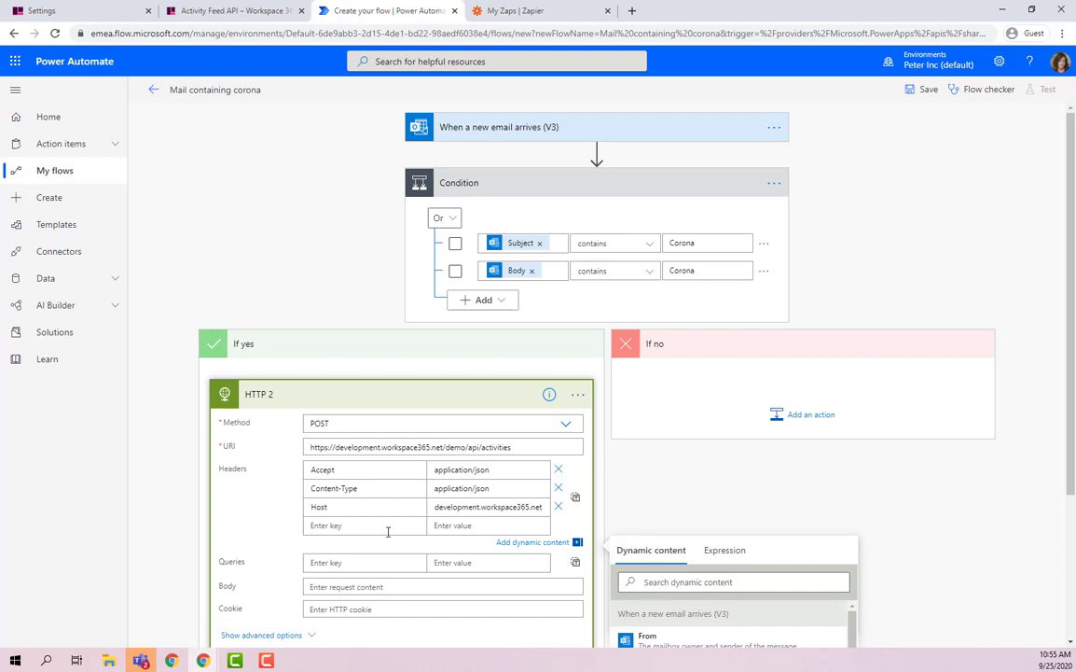
{"action": "type", "text": "Authorization"}
{"action": "left_click", "coordinate": [476, 526]}
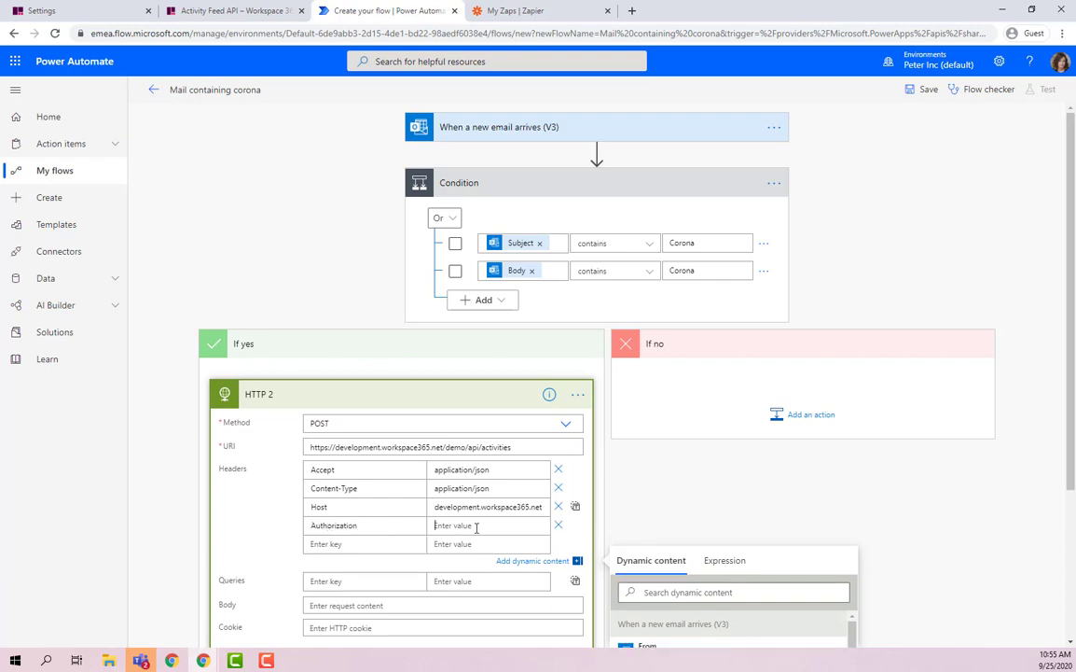
{"action": "type", "text": "Workspace365"}
{"action": "left_click", "coordinate": [97, 21]}
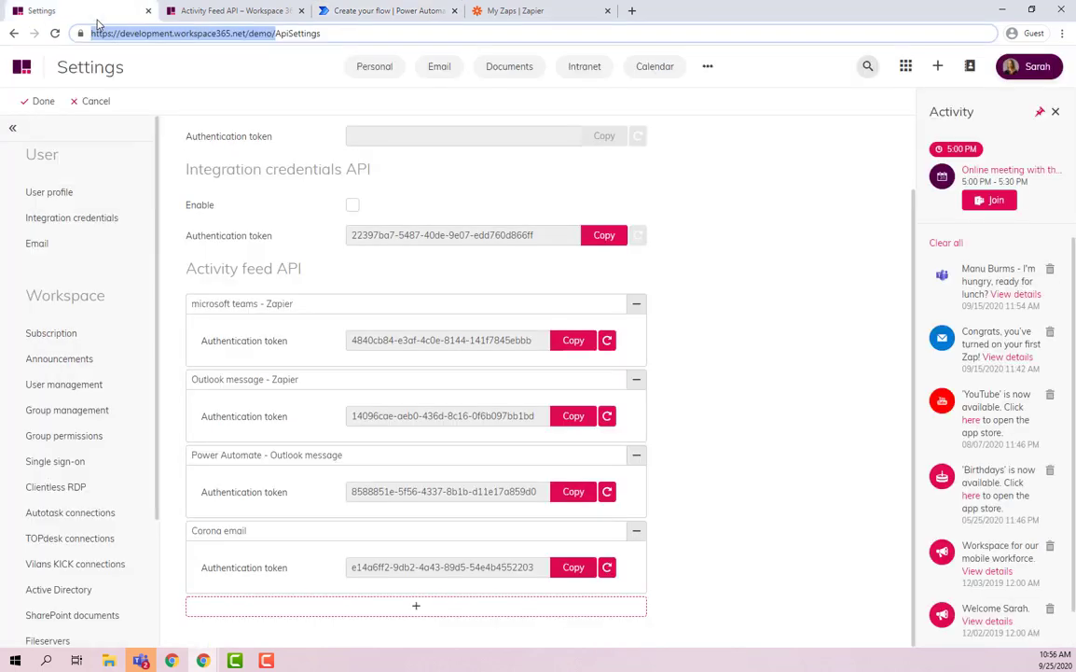
{"action": "left_click", "coordinate": [571, 567]}
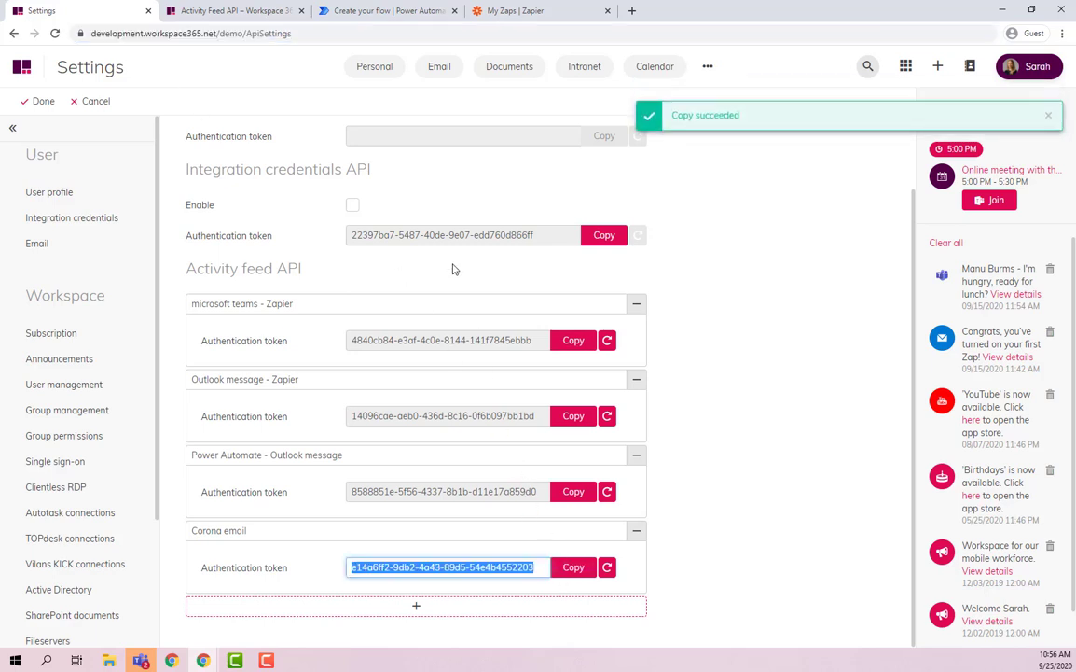
{"action": "left_click", "coordinate": [395, 8]}
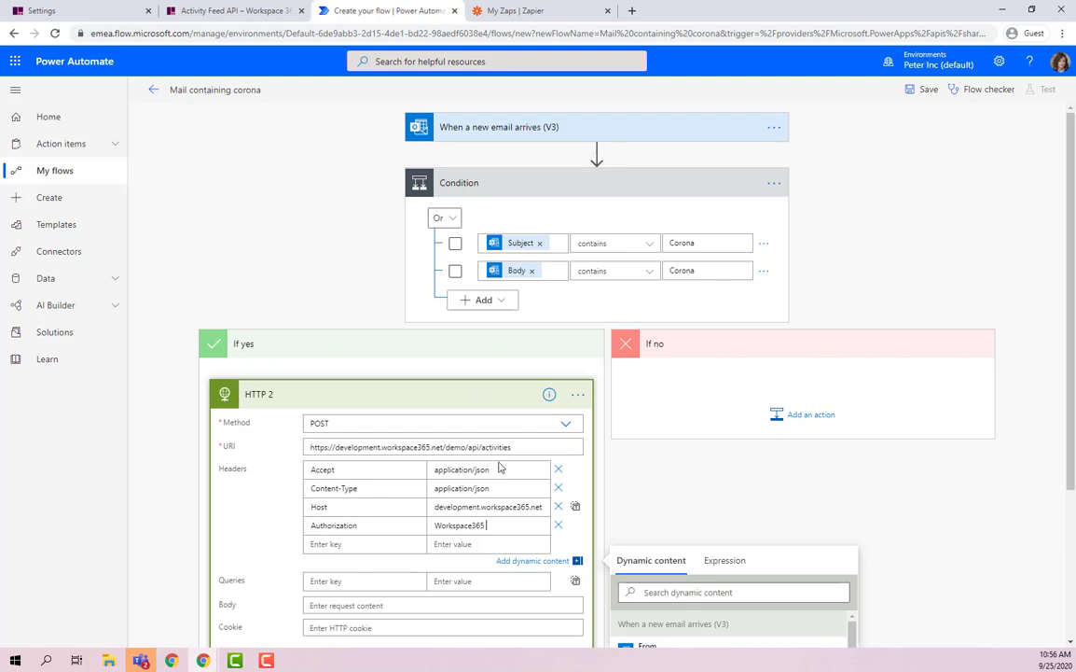
{"action": "key", "text": "ctrl+v"}
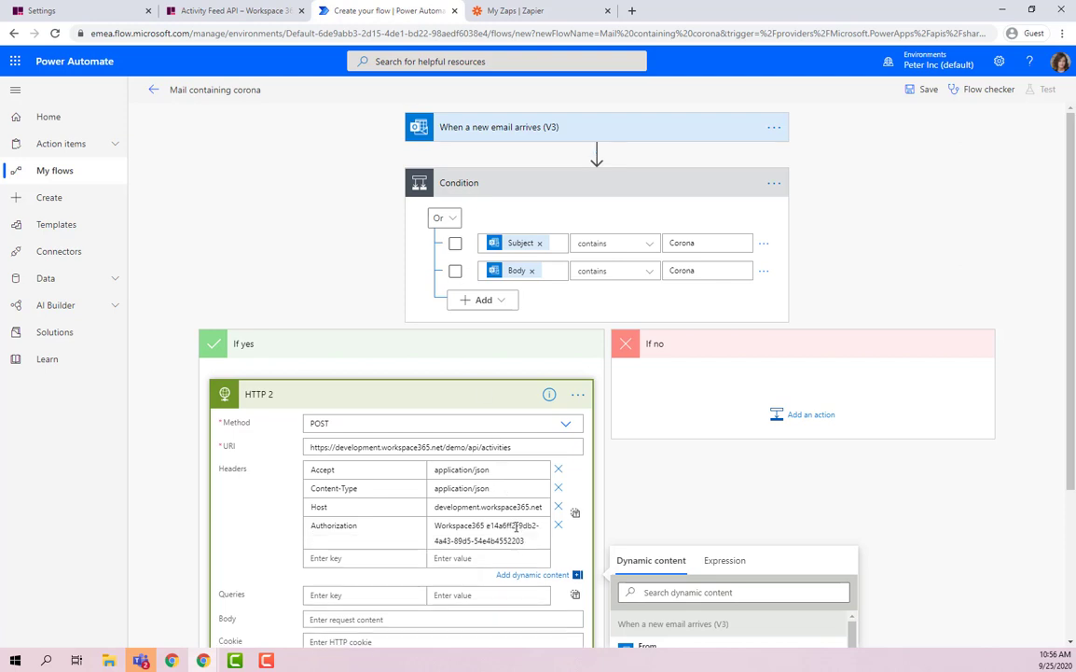
{"action": "scroll", "coordinate": [516, 525], "scroll_direction": "down", "scroll_amount": 1}
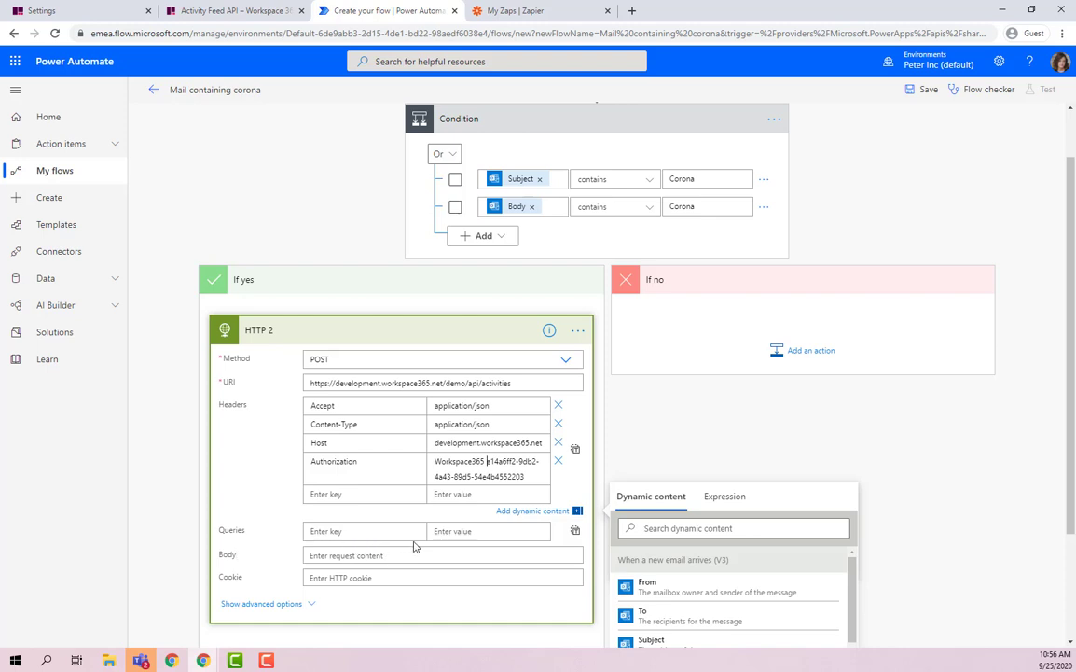
Copy the sample JSON body from the Activity Feed API article into the HTTP Body.
{"action": "left_click", "coordinate": [240, 13]}
{"action": "scroll", "coordinate": [404, 224], "scroll_direction": "down", "scroll_amount": 5}
{"action": "left_click_drag", "start_coordinate": [335, 258], "coordinate": [393, 473]}
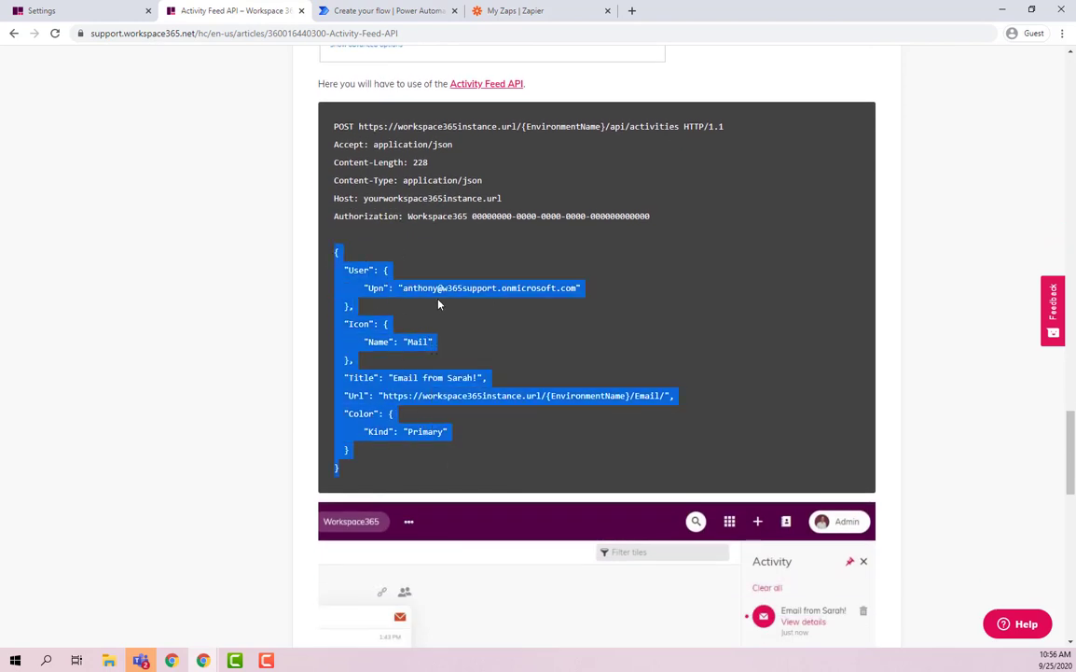
{"action": "left_click", "coordinate": [371, 10]}
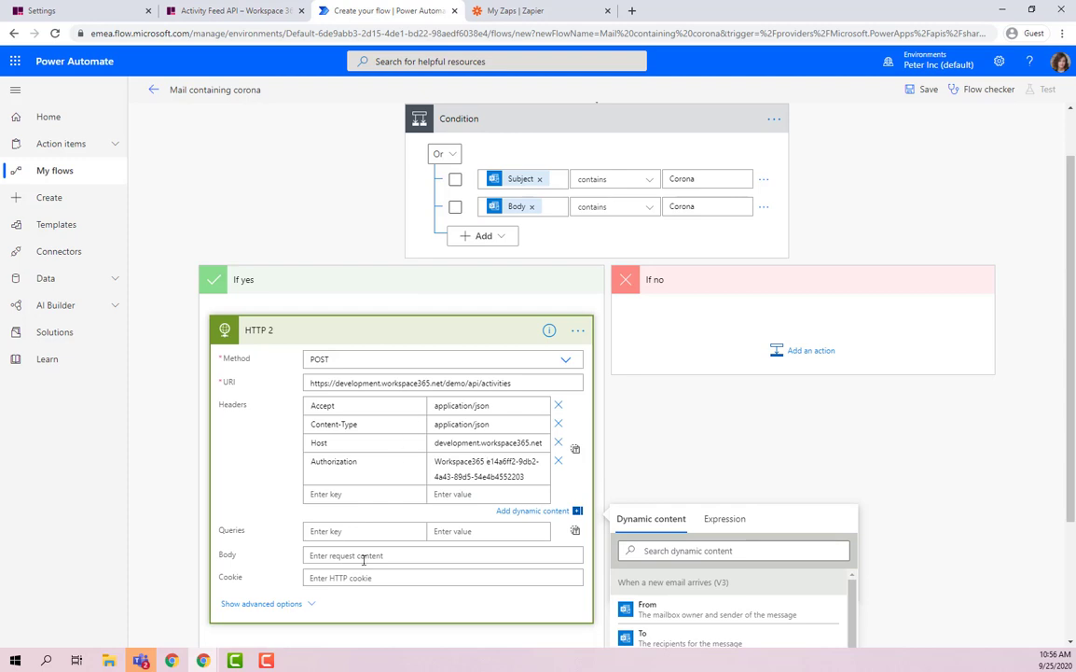
{"action": "key", "text": "ctrl+v"}
{"action": "scroll", "coordinate": [371, 513], "scroll_direction": "down", "scroll_amount": 3}
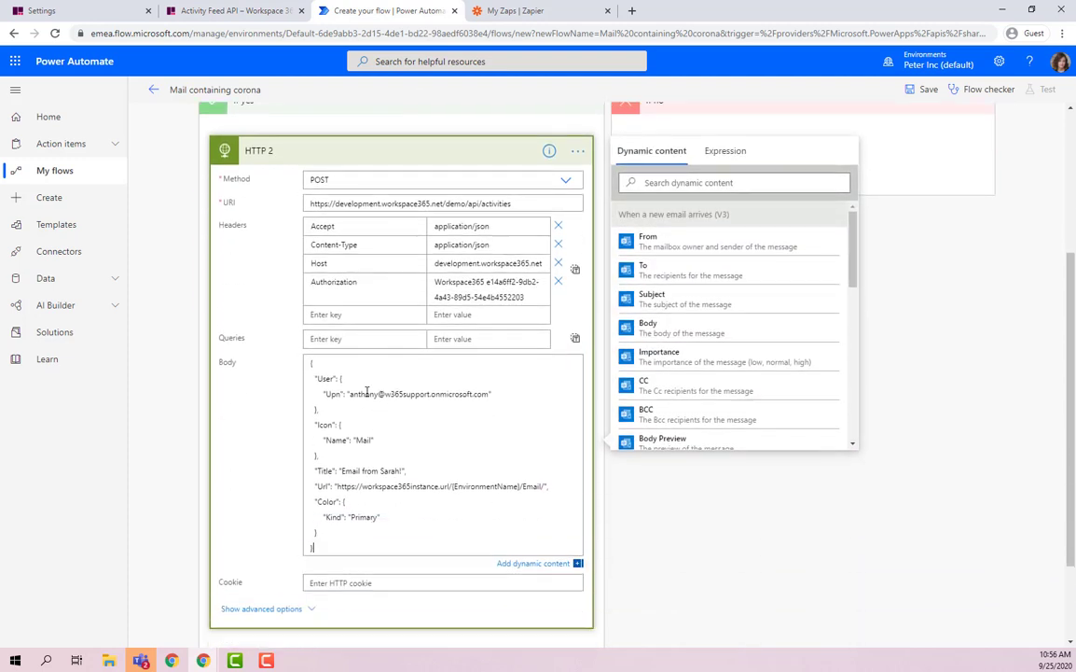
Replace the Upn value with the user's own e-mail address and delete the Title text.
{"action": "double_click", "coordinate": [372, 394]}
{"action": "left_click", "coordinate": [486, 394], "text": "shift"}
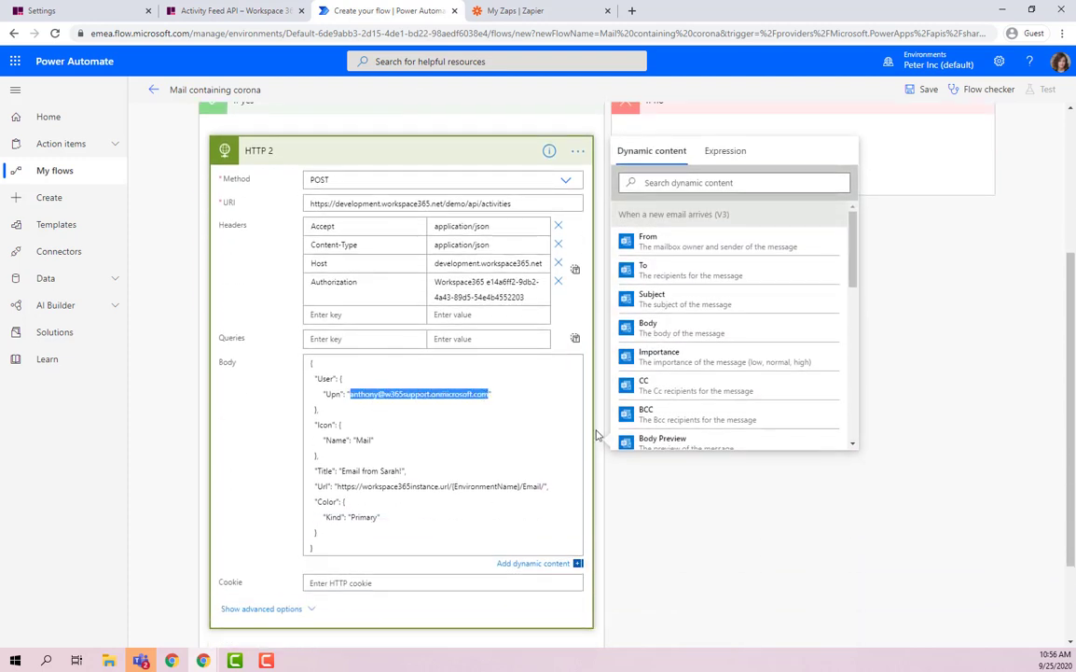
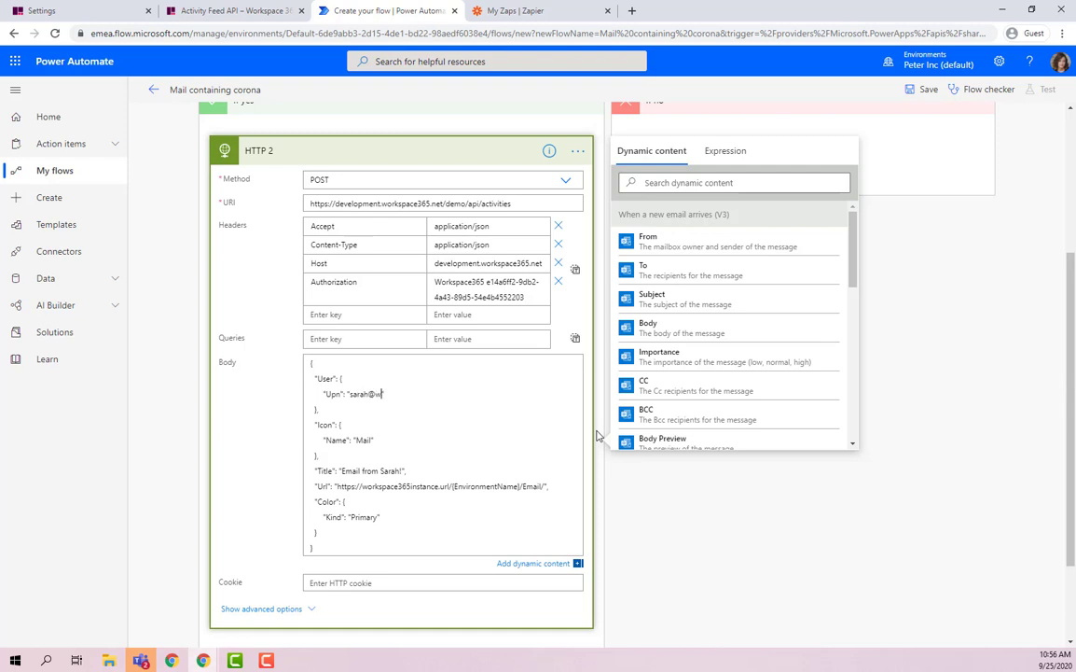
{"action": "double_click", "coordinate": [365, 438]}
{"action": "left_click", "coordinate": [408, 460]}
{"action": "left_click", "coordinate": [340, 471], "text": "shift"}
{"action": "key", "text": "BackSpace"}
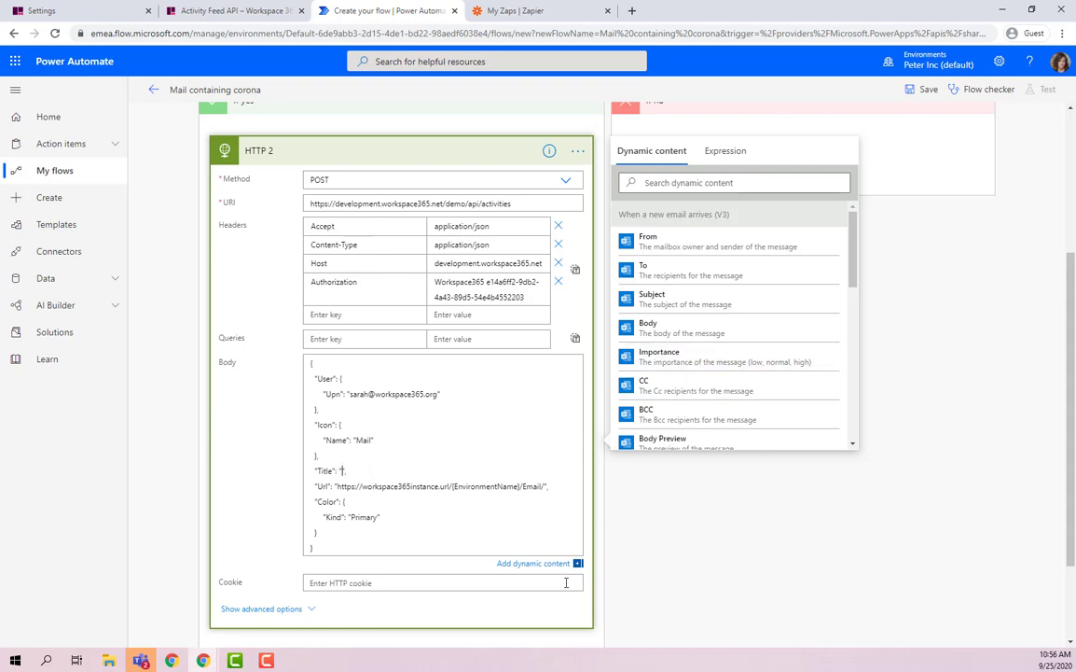
Build the Title as the email's Subject 'by' From using dynamic content.
{"action": "left_click", "coordinate": [542, 567]}
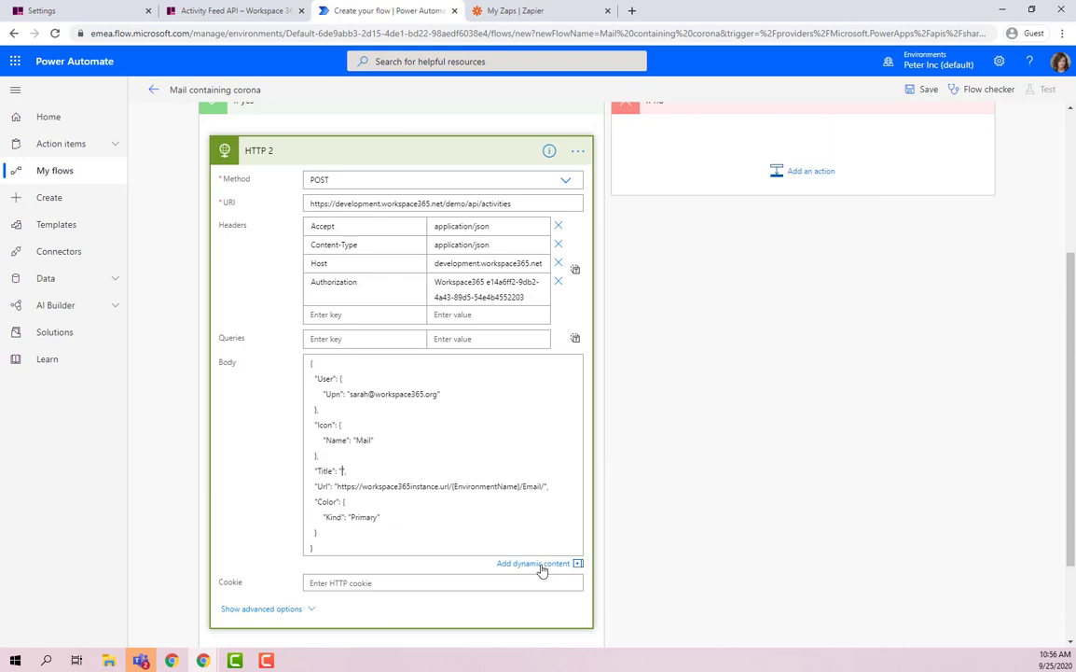
{"action": "left_click", "coordinate": [542, 565]}
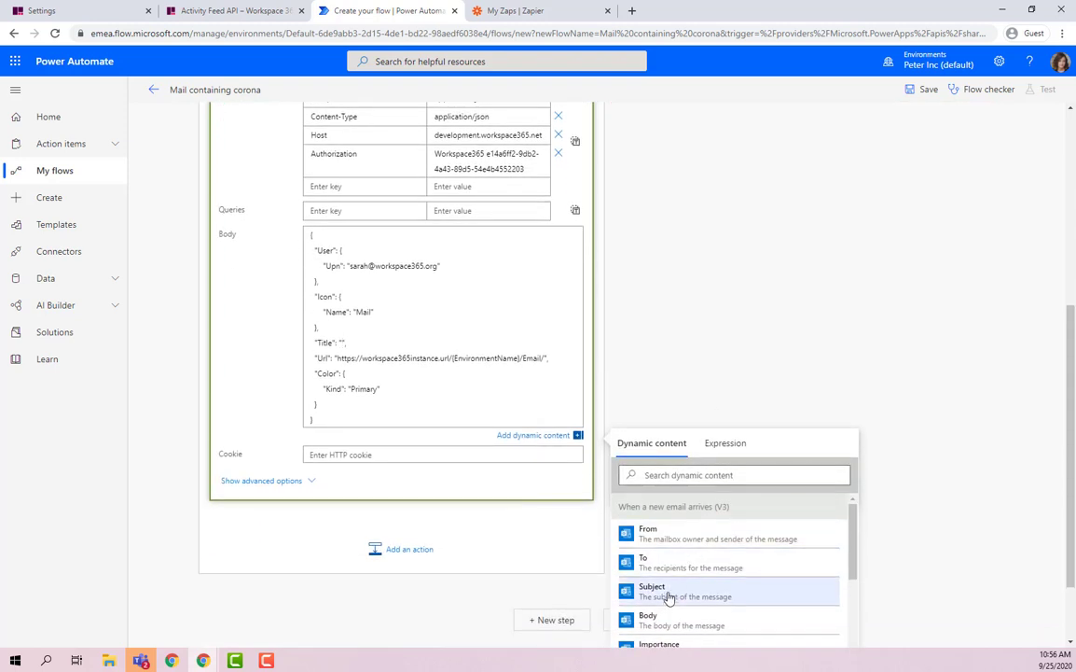
{"action": "left_click", "coordinate": [661, 586]}
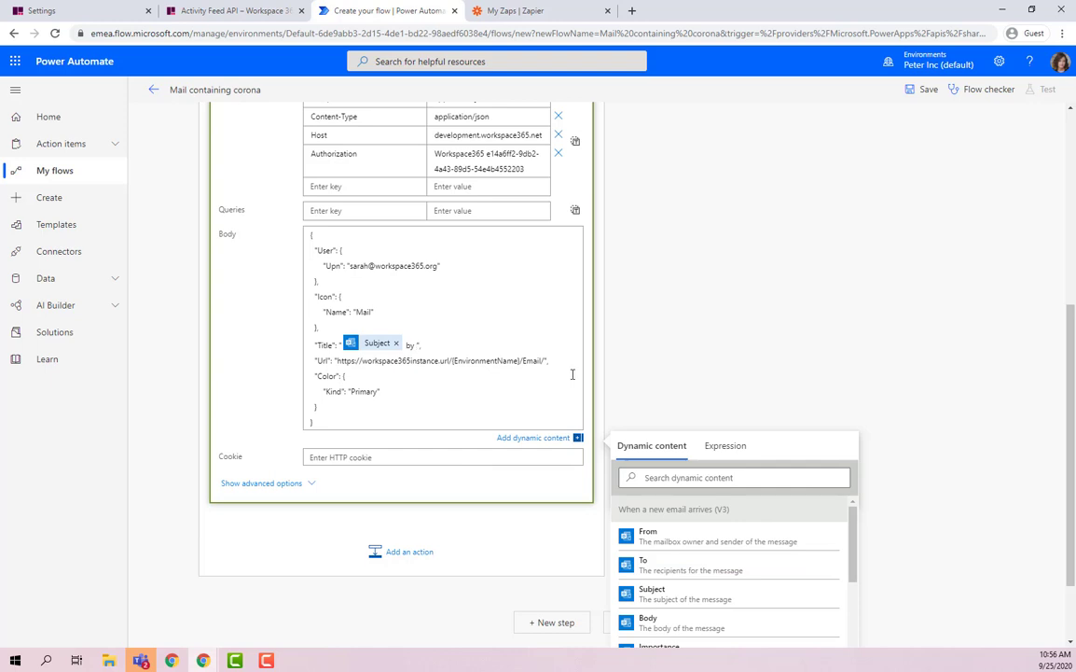
{"action": "left_click", "coordinate": [716, 541]}
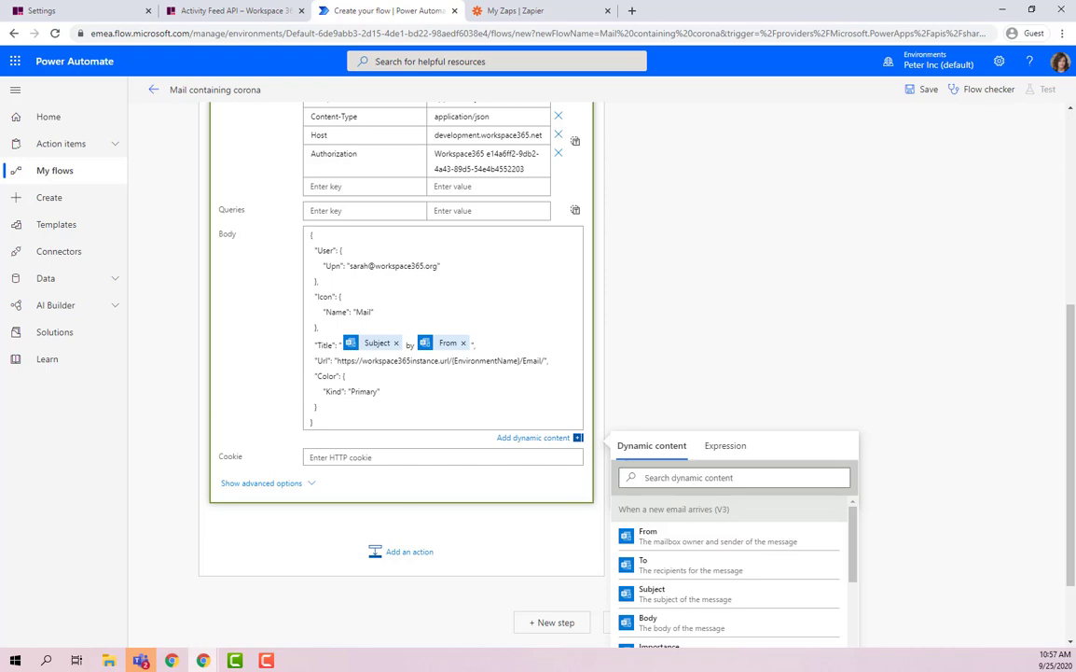
{"action": "left_click", "coordinate": [101, 13]}
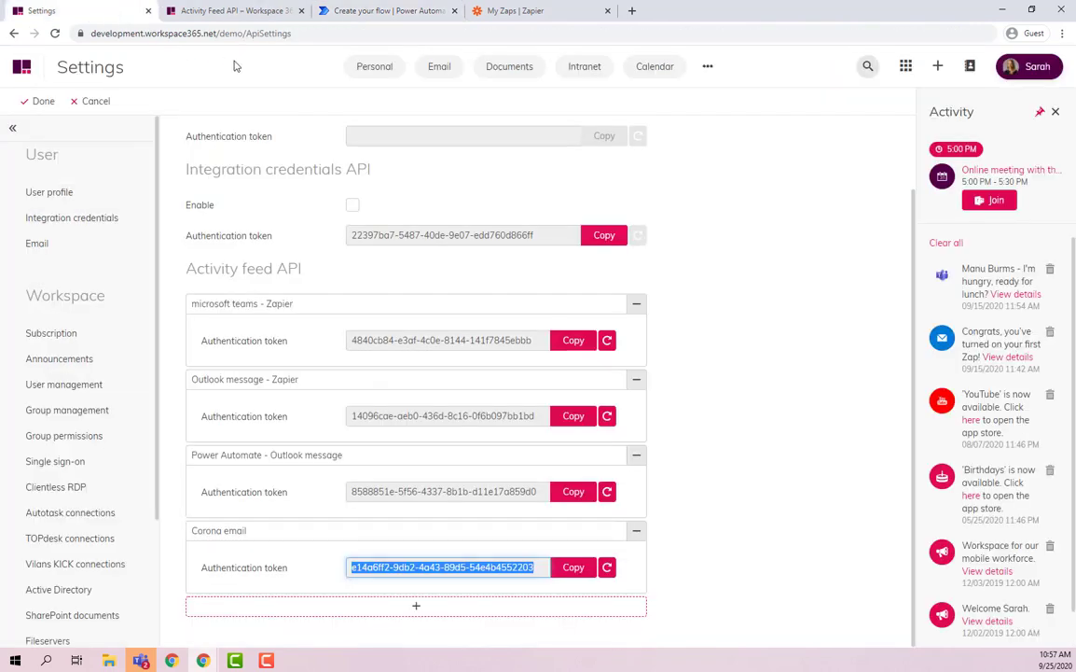
{"action": "left_click", "coordinate": [444, 73]}
{"action": "left_click", "coordinate": [260, 34]}
{"action": "key", "text": "ctrl+c"}
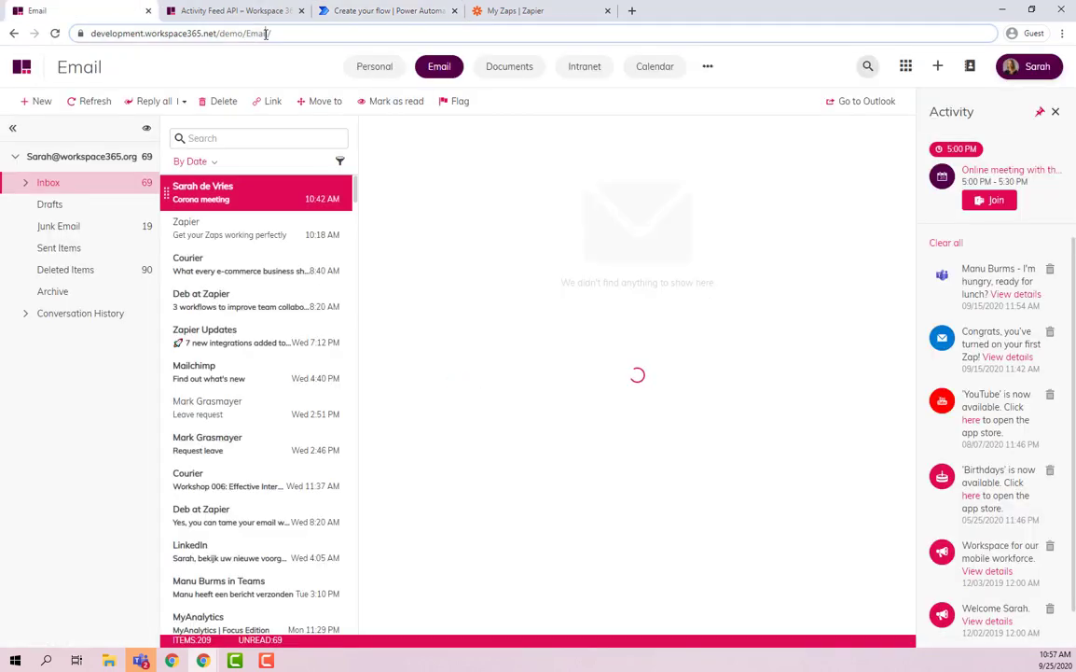
{"action": "left_click", "coordinate": [344, 13]}
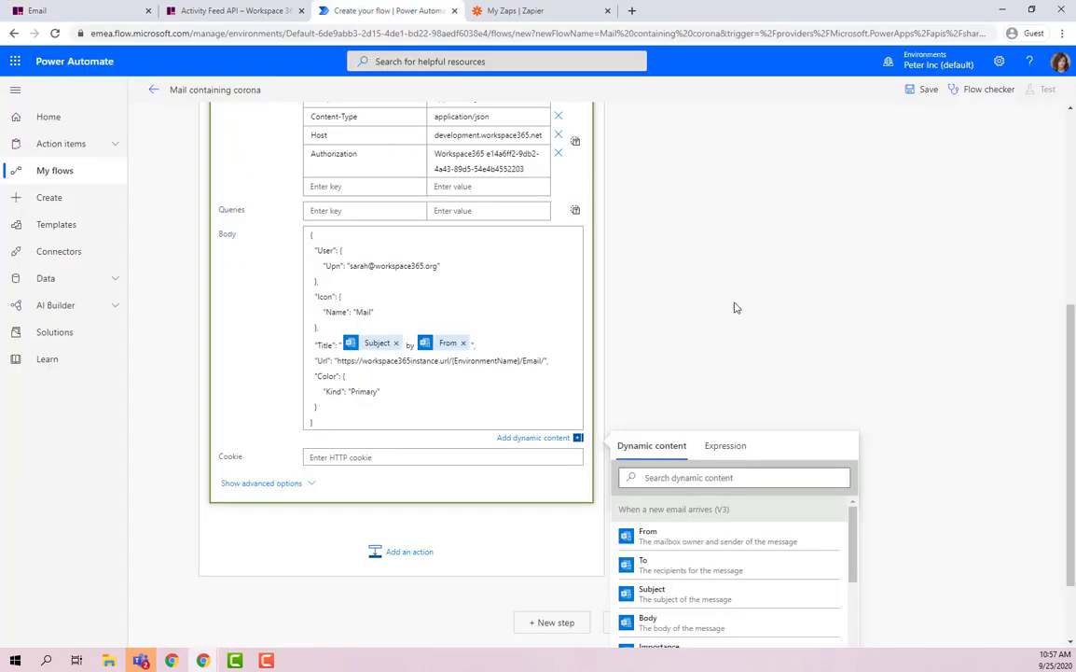
{"action": "double_click", "coordinate": [345, 360]}
{"action": "left_click", "coordinate": [547, 360], "text": "shift"}
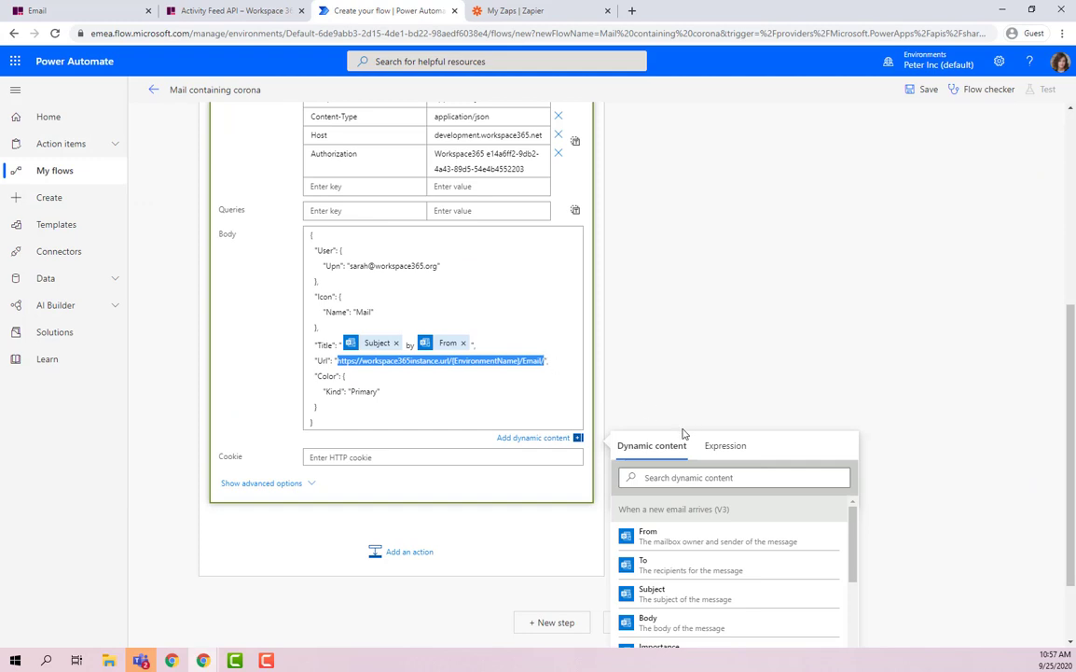
{"action": "key", "text": "ctrl+v"}
{"action": "left_click", "coordinate": [515, 385]}
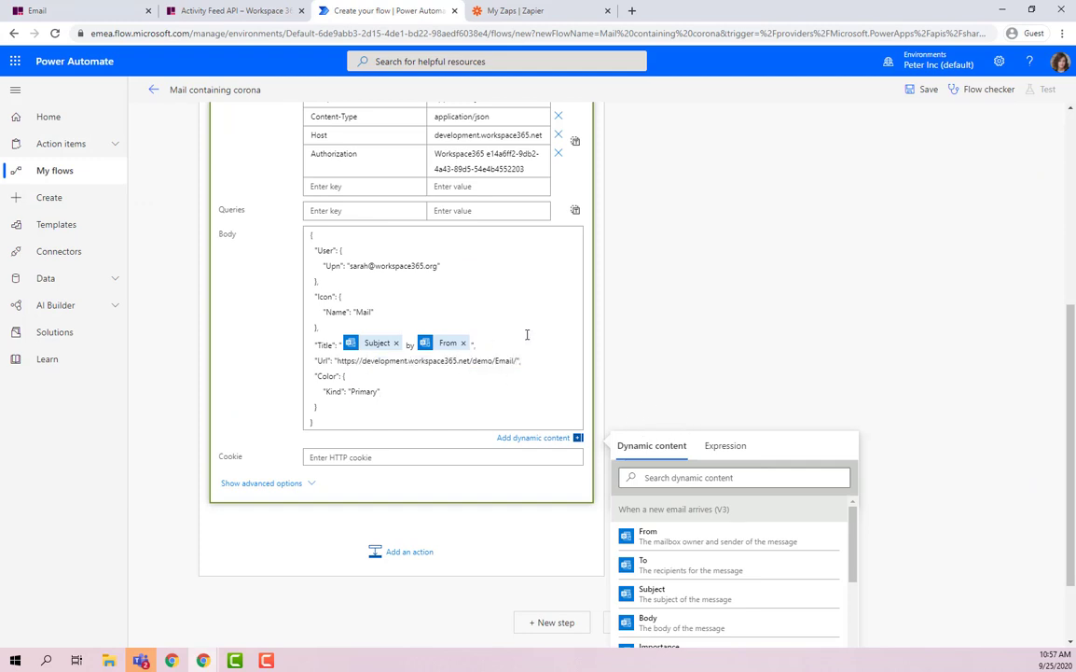
{"action": "left_click", "coordinate": [713, 295]}
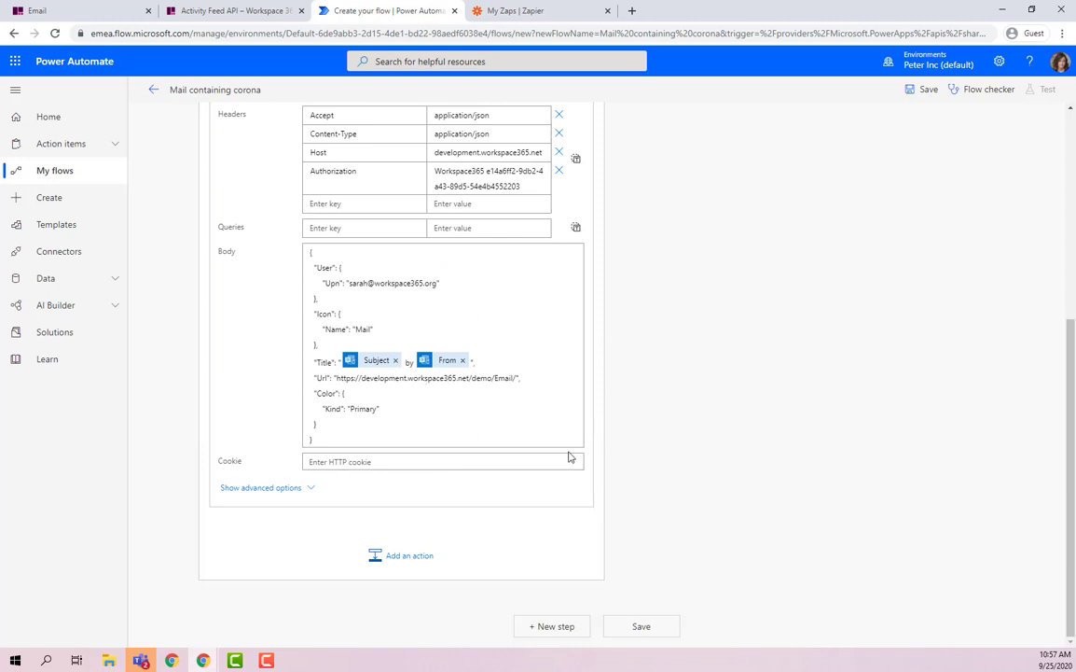
Save the Mail containing corona flow and start a test run triggered by a real incoming email.
{"action": "left_click", "coordinate": [640, 627]}
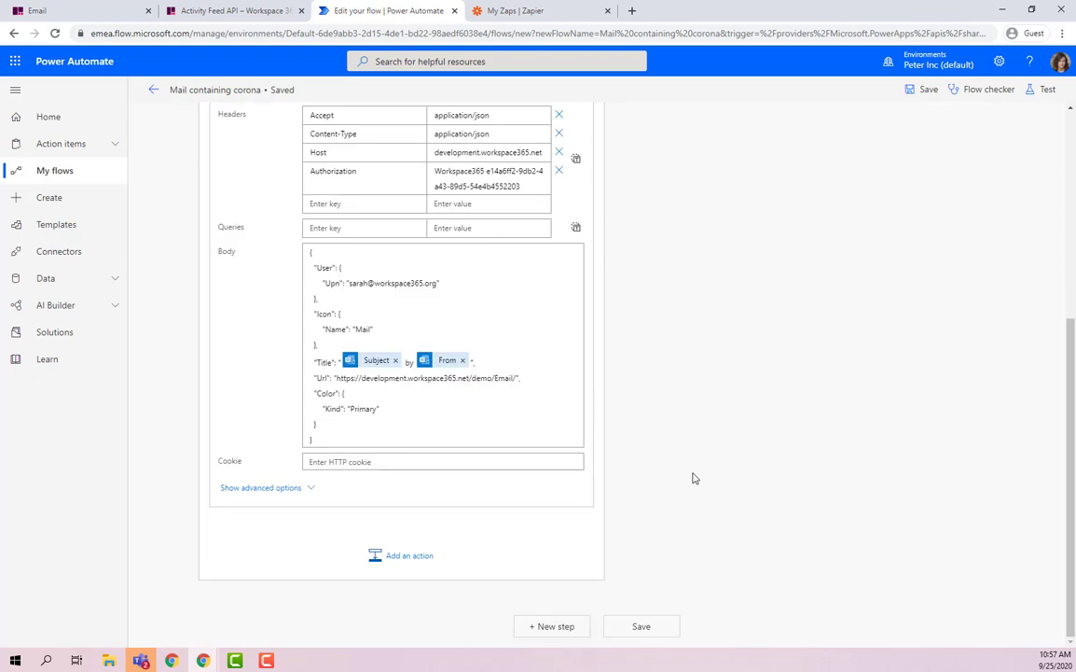
{"action": "scroll", "coordinate": [714, 469], "scroll_direction": "up", "scroll_amount": 5}
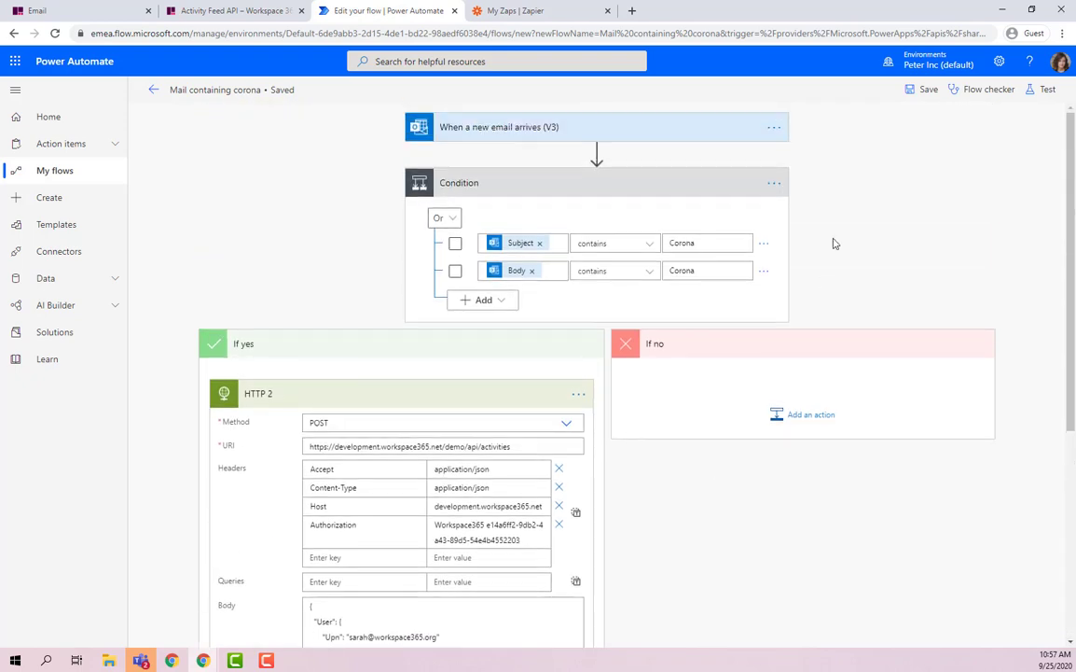
{"action": "left_click", "coordinate": [1040, 93]}
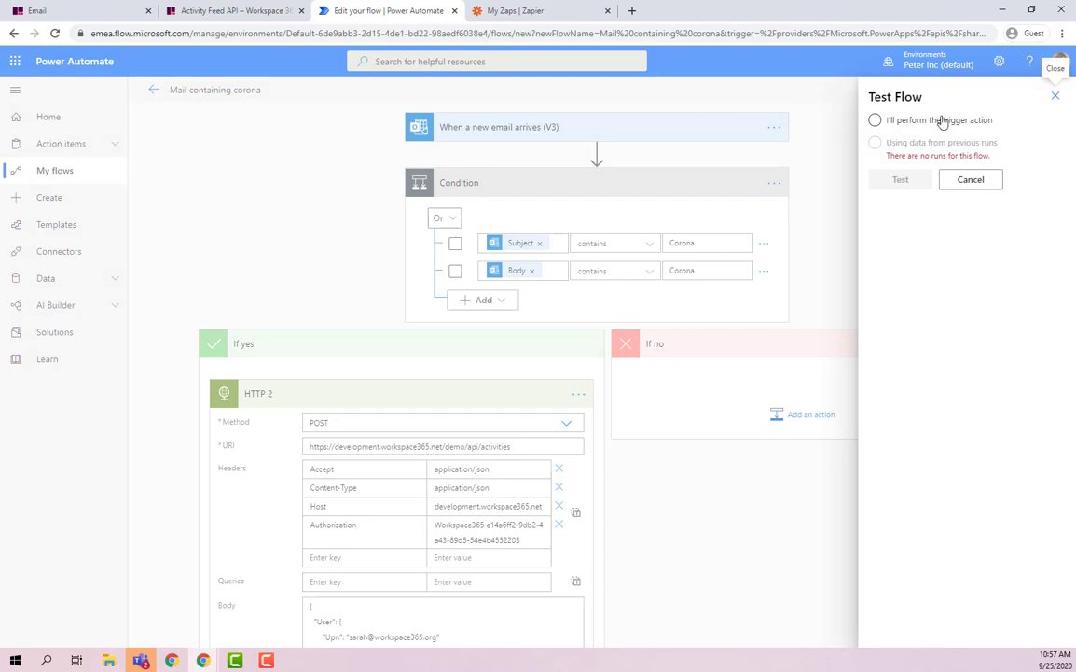
{"action": "left_click", "coordinate": [940, 121]}
{"action": "left_click", "coordinate": [900, 181]}
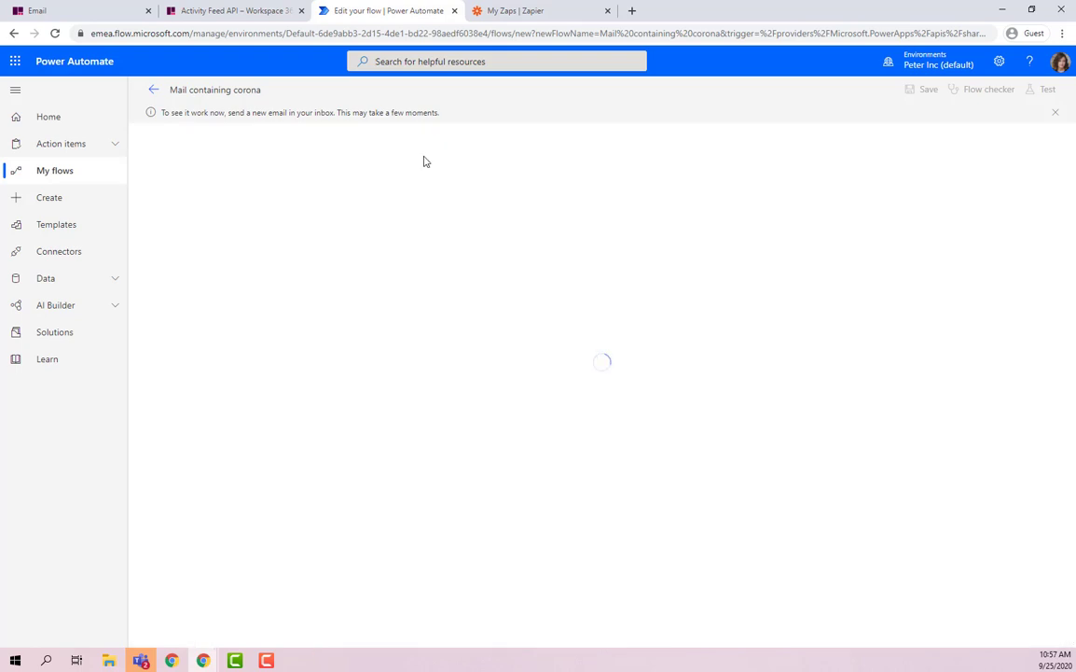
In Workspace 365 Email, start a new email to your own address with subject 'Corona meeting'.
{"action": "left_click", "coordinate": [37, 10]}
{"action": "left_click", "coordinate": [36, 100]}
{"action": "left_click", "coordinate": [367, 159]}
{"action": "left_click", "coordinate": [401, 190]}
{"action": "type", "text": "Corona meeting"}
Write the body 'Hi, Let's meet about Corona.', send it, and return to the flow test.
{"action": "left_click", "coordinate": [441, 266]}
{"action": "type", "text": "Hi,"}
{"action": "key", "text": "Return"}
{"action": "key", "text": "Return"}
{"action": "type", "text": "Let's meet about Corona."}
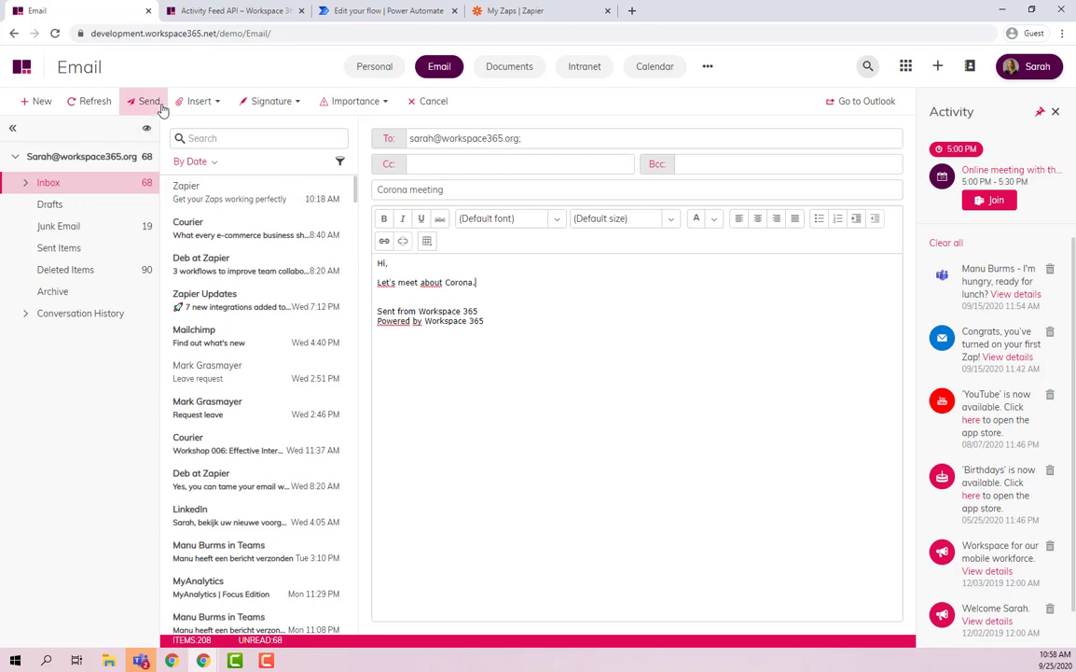
{"action": "left_click", "coordinate": [158, 104]}
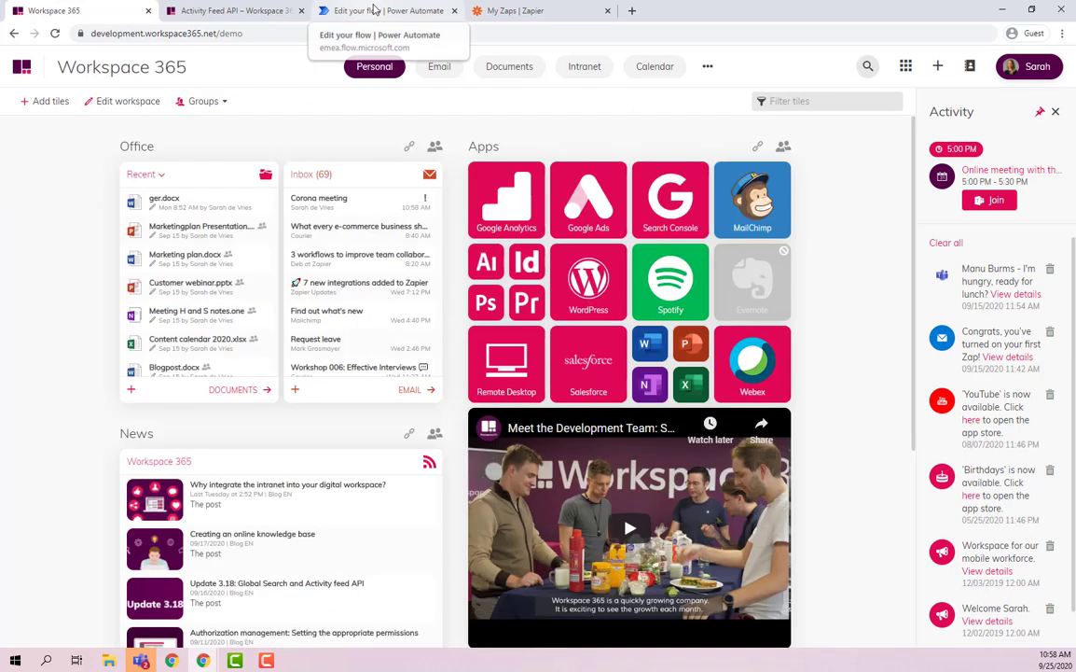
{"action": "left_click", "coordinate": [373, 15]}
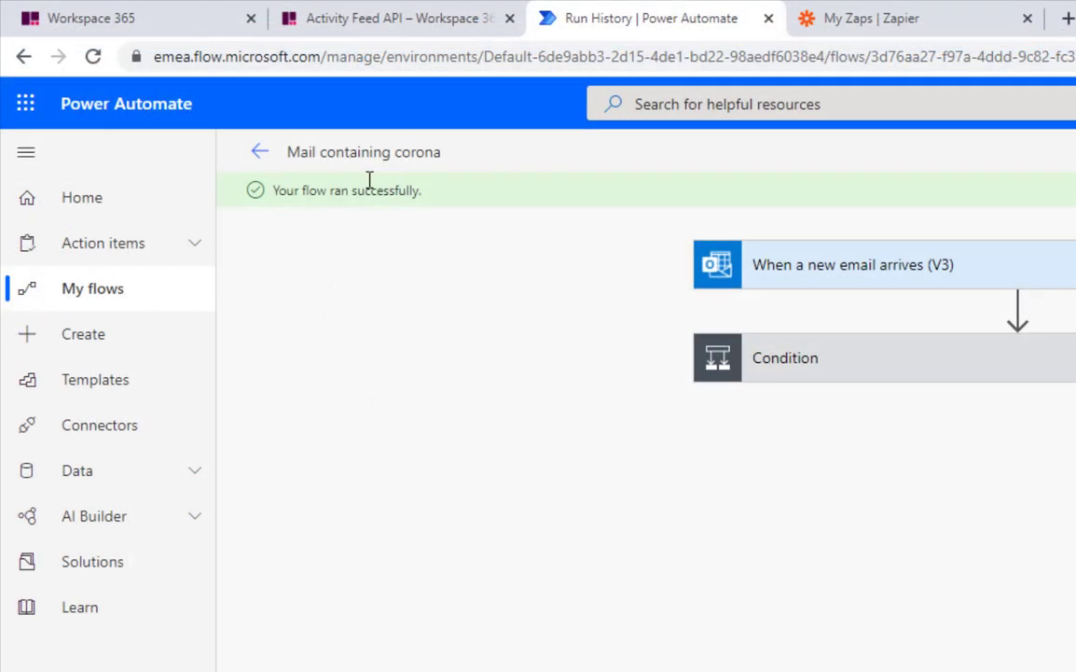
After the flow runs successfully, switch to the Workspace 365 dashboard to see the Corona meeting notification.
{"action": "left_click", "coordinate": [111, 12]}
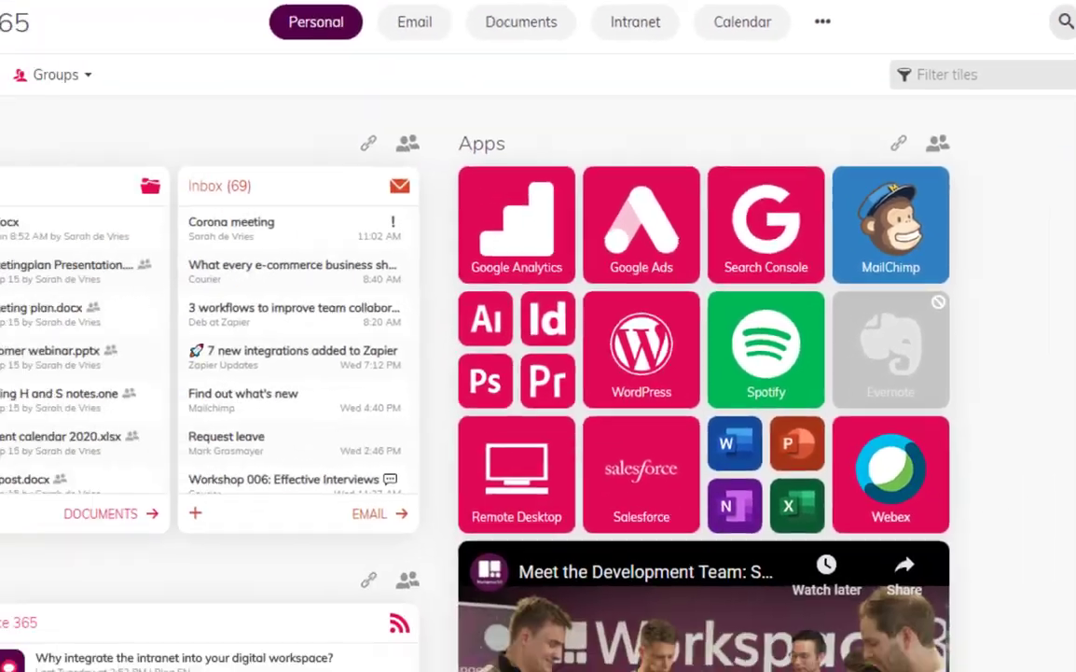
Open the Corona meeting email via its activity-feed notification, then return to the Activity Feed API article.
{"action": "left_click", "coordinate": [232, 227]}
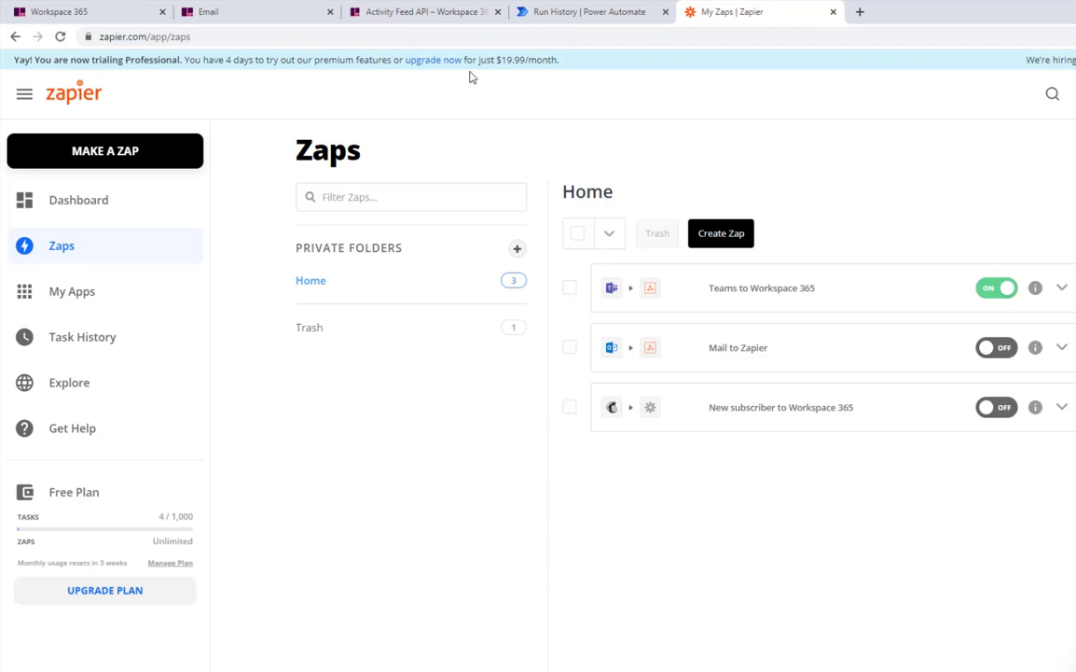
{"action": "left_click", "coordinate": [438, 13]}
{"action": "left_click", "coordinate": [354, 176]}
{"action": "scroll", "coordinate": [298, 216], "scroll_direction": "up", "scroll_amount": 8}
{"action": "scroll", "coordinate": [298, 215], "scroll_direction": "up", "scroll_amount": 10}
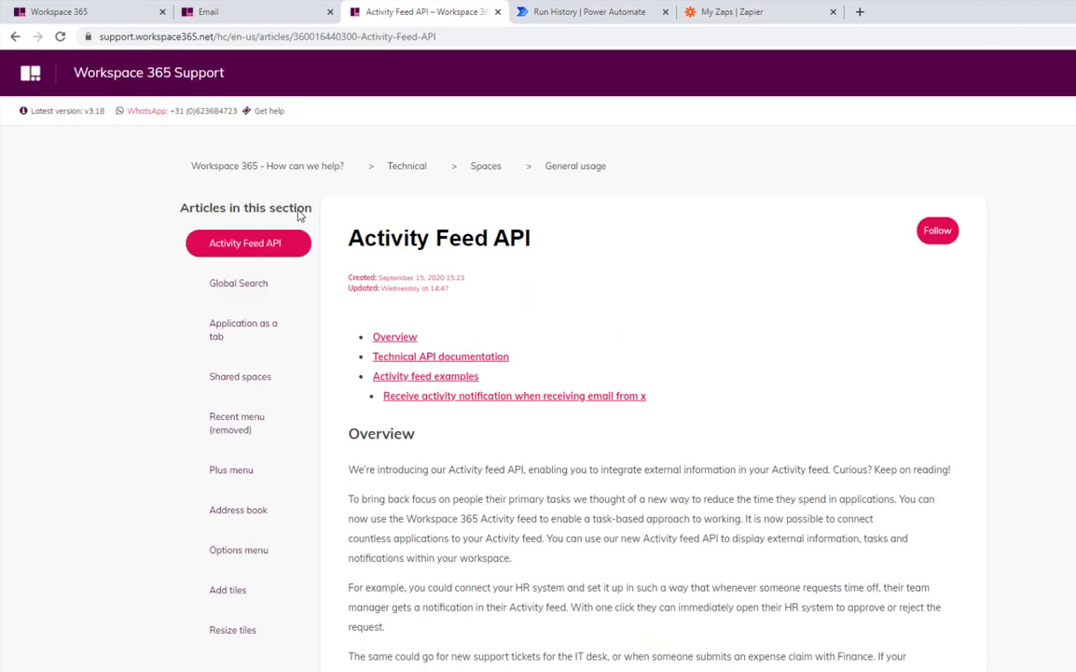